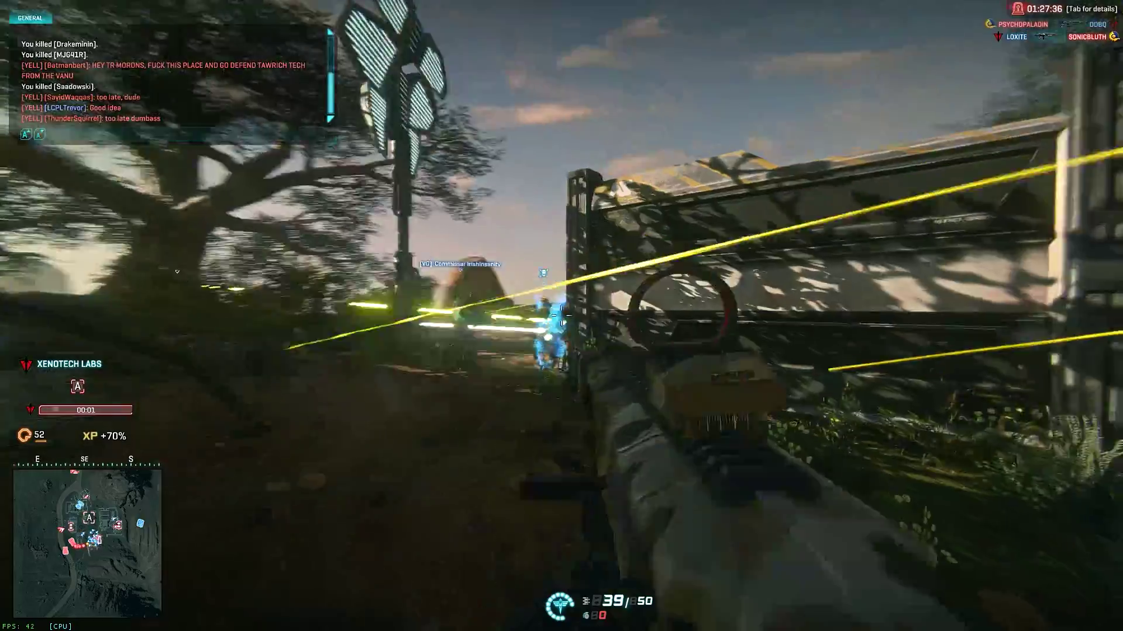
click(562, 316)
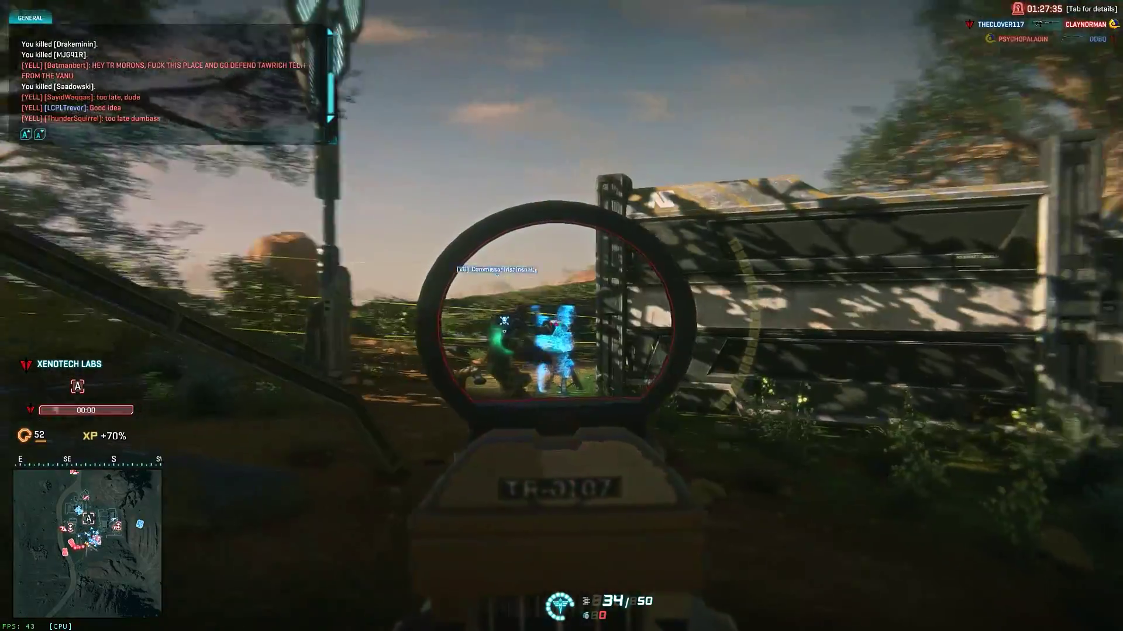
right_click(562, 316)
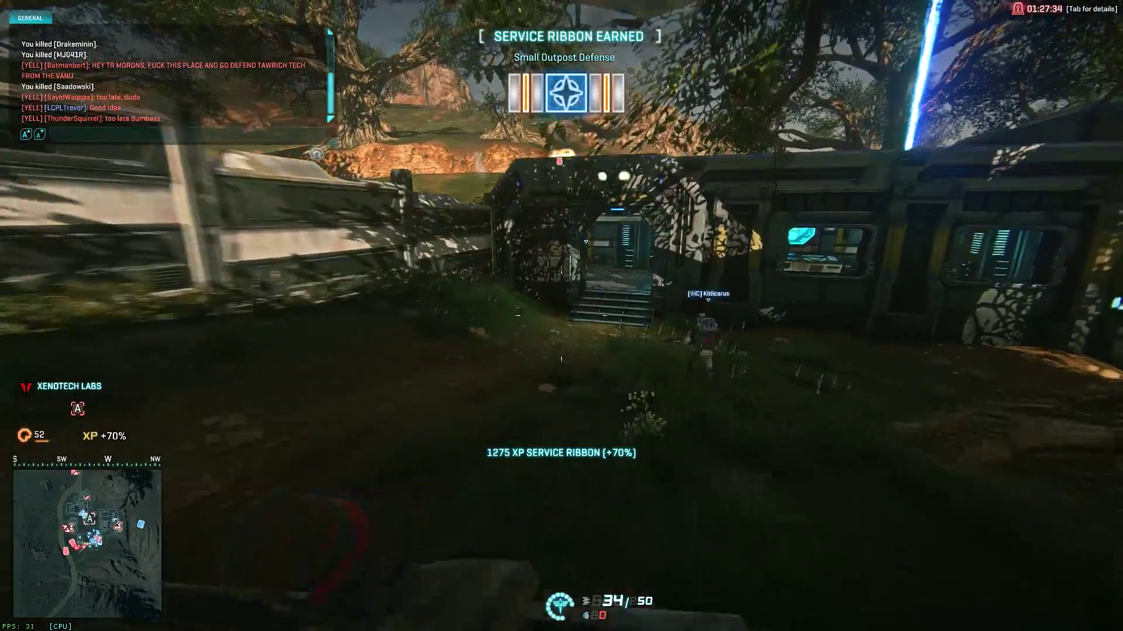
key(w)
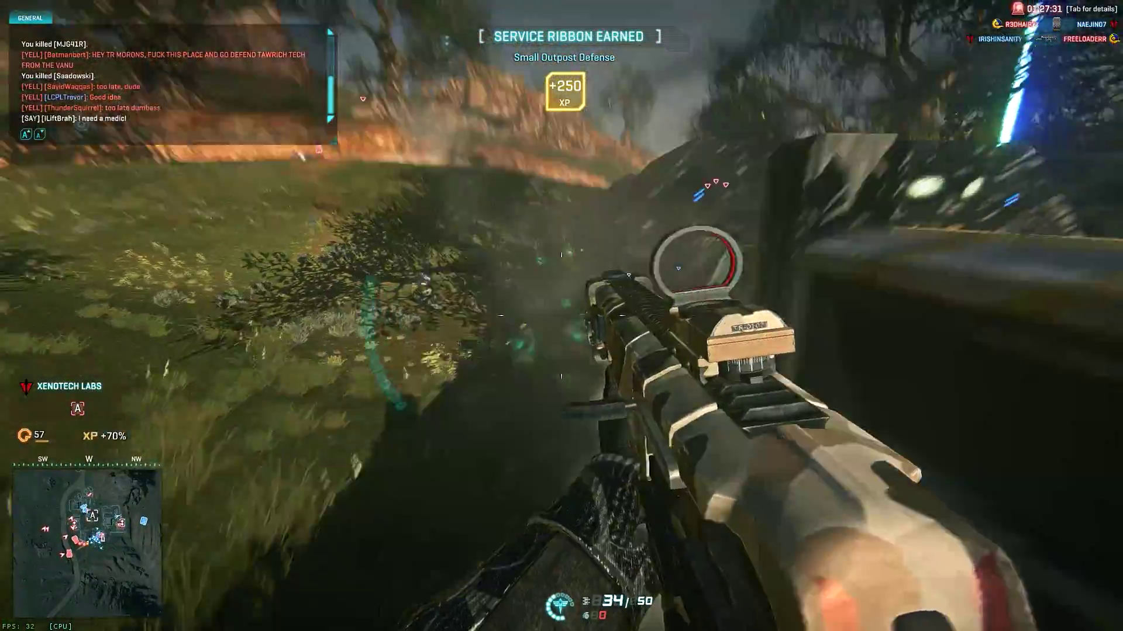
right_click(562, 315)
click(562, 315)
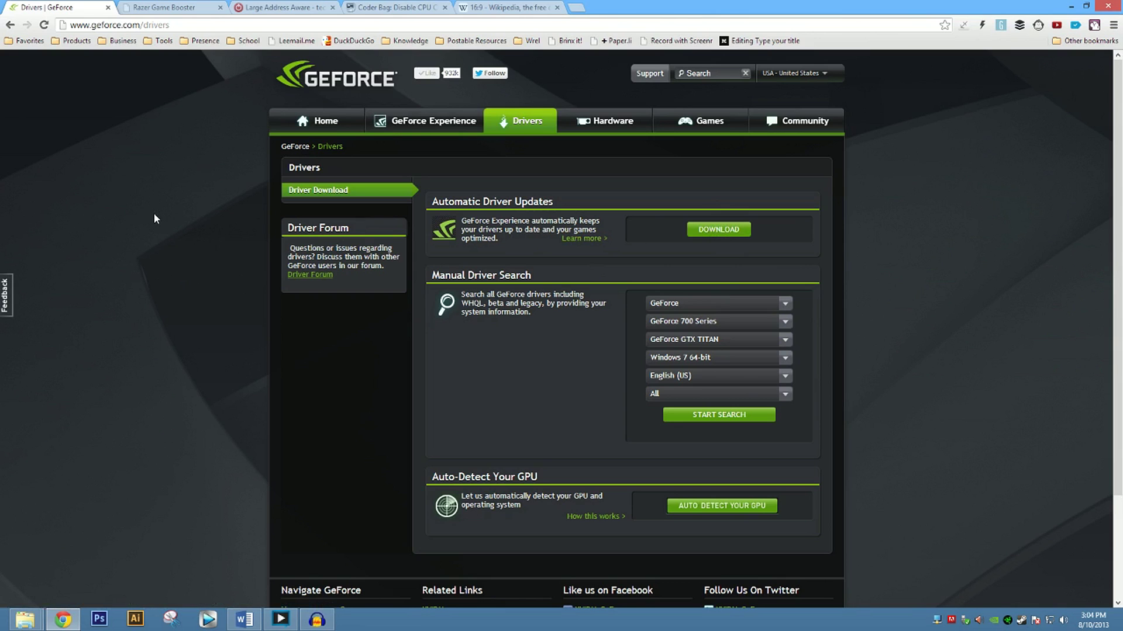
Review the Razer Game Booster page, including its Windows download option and the Game Mode description
key(ctrl+Tab)
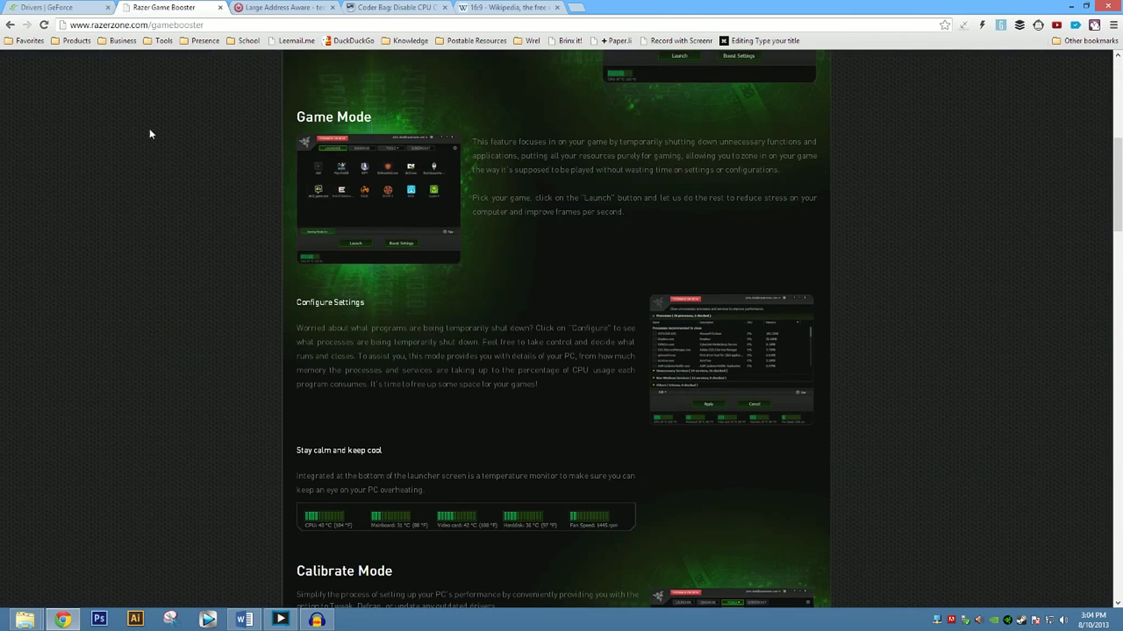
scroll(212, 258, up, 8)
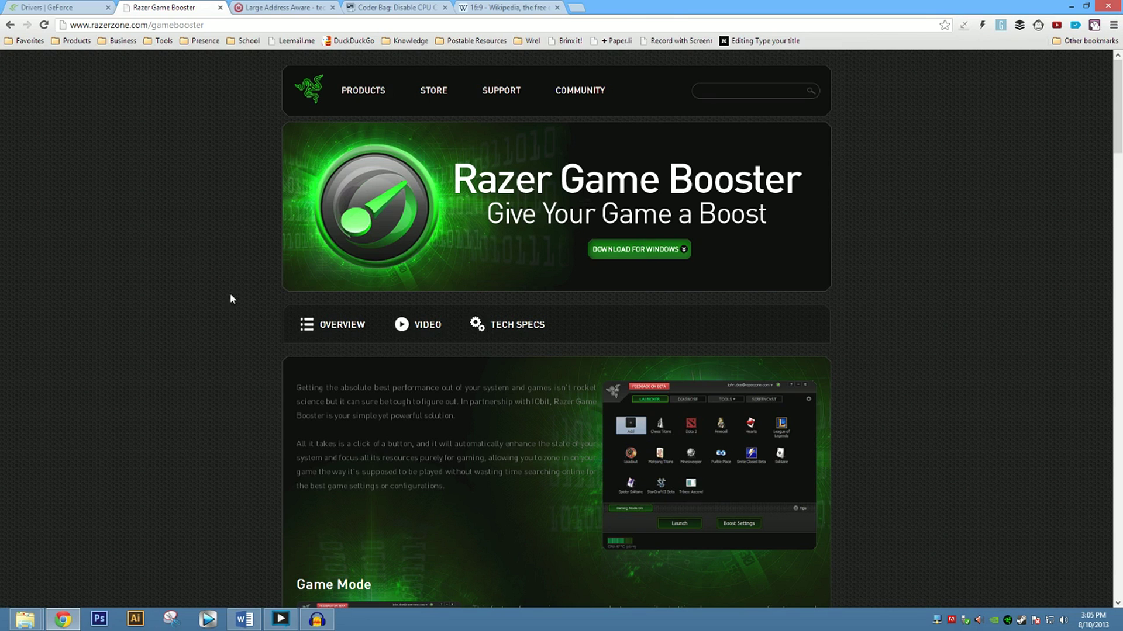
scroll(261, 270, down, 1)
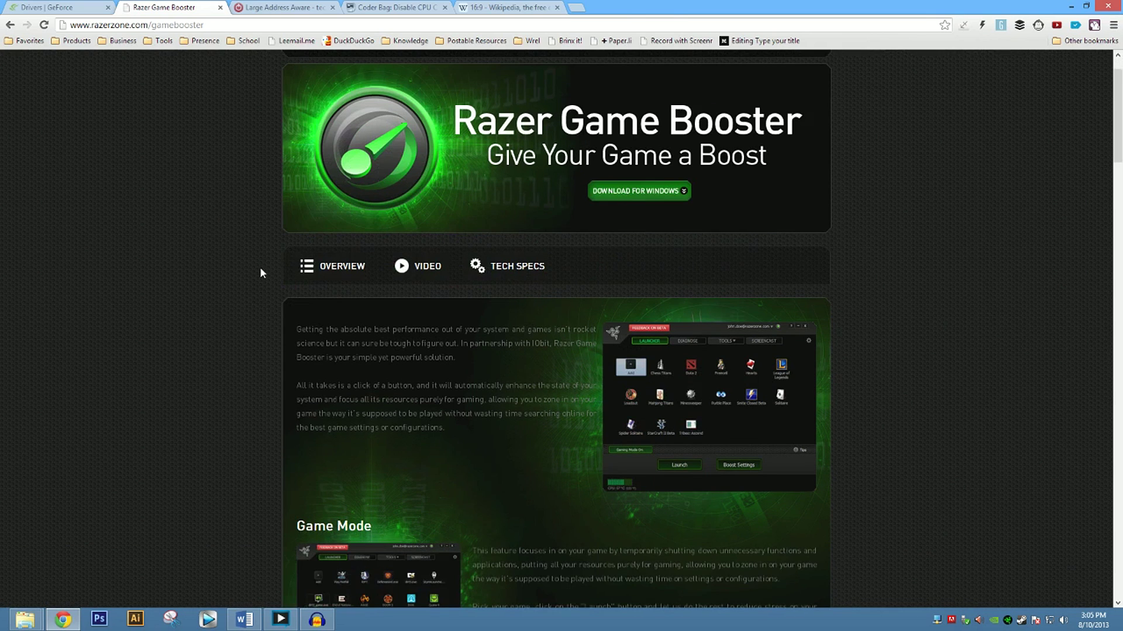
scroll(26, 174, up, 1)
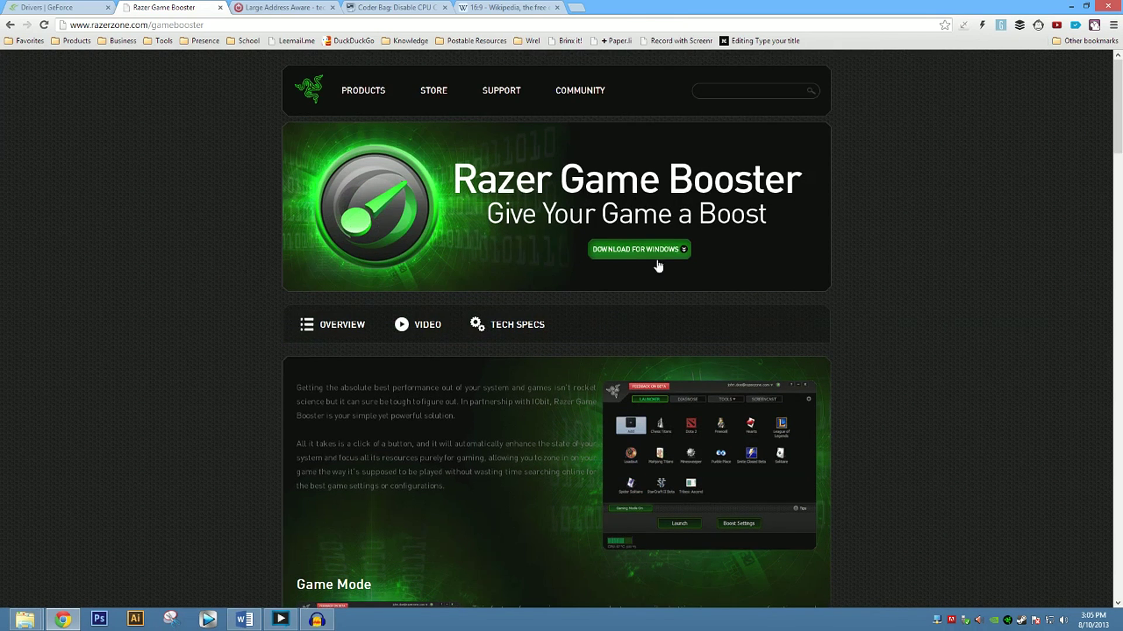
scroll(227, 485, down, 4)
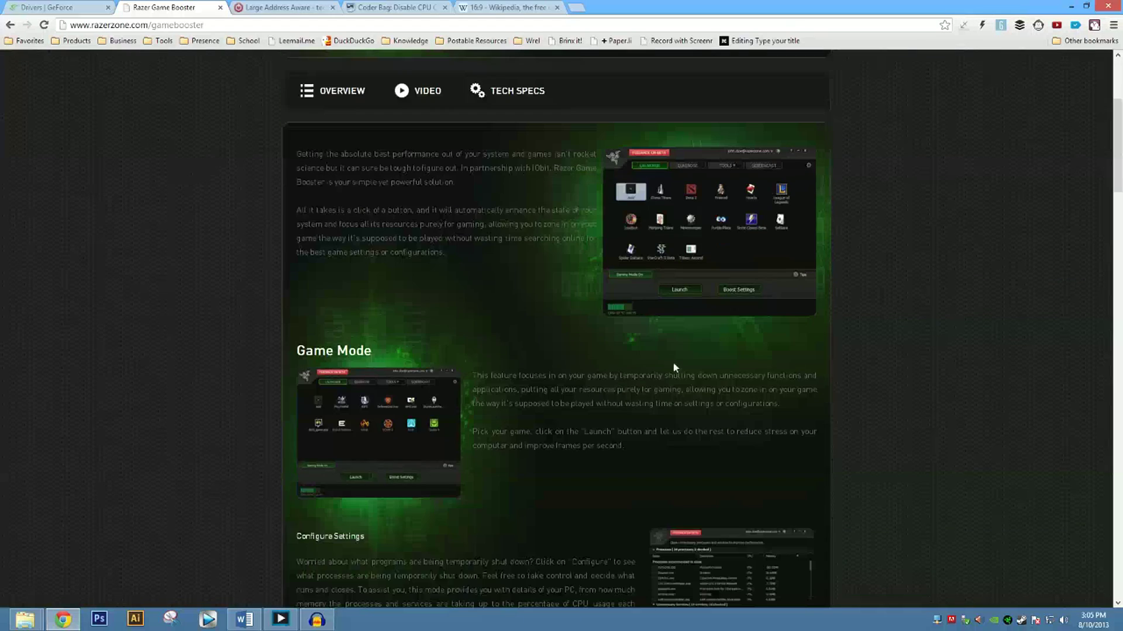
scroll(125, 372, up, 4)
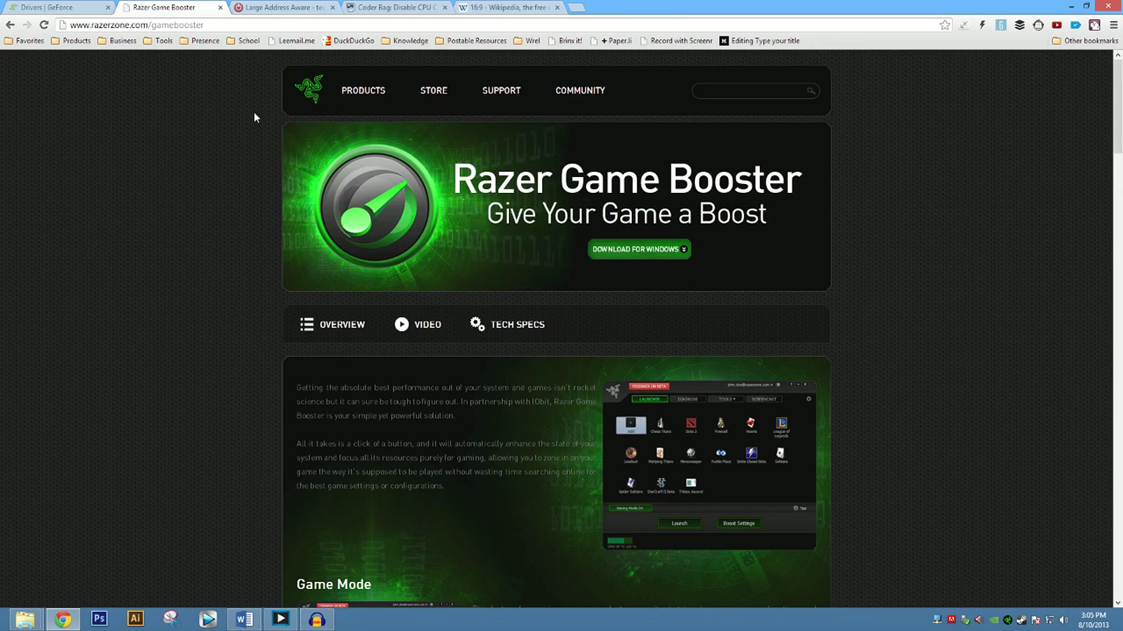
Search the web for "large address aware" and open the techPowerUp! Forums thread
click(271, 6)
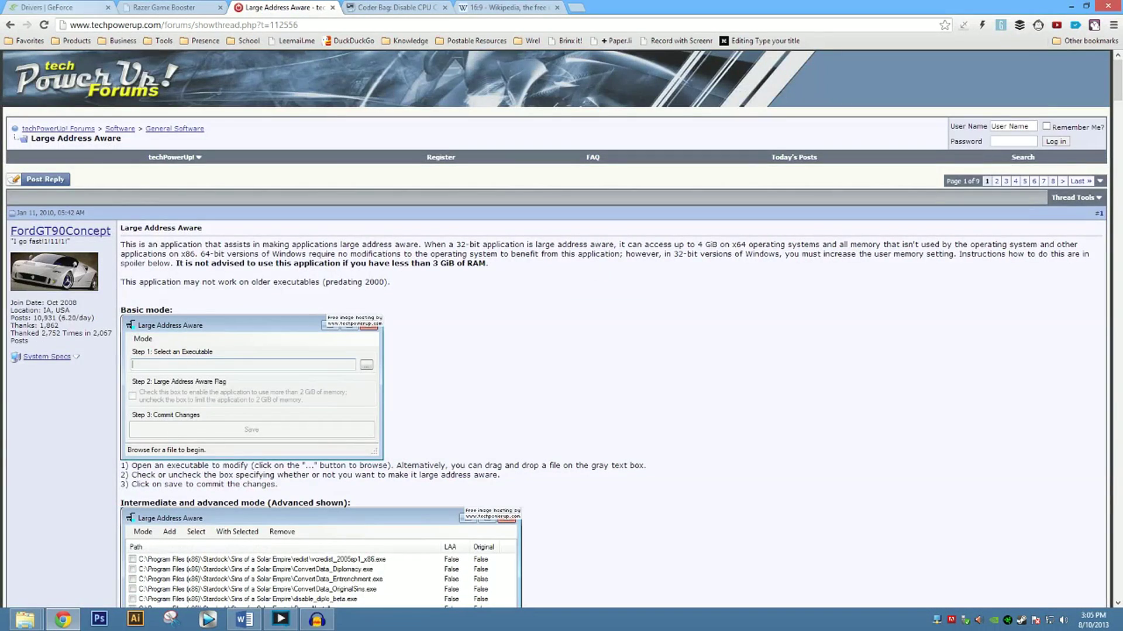
click(167, 25)
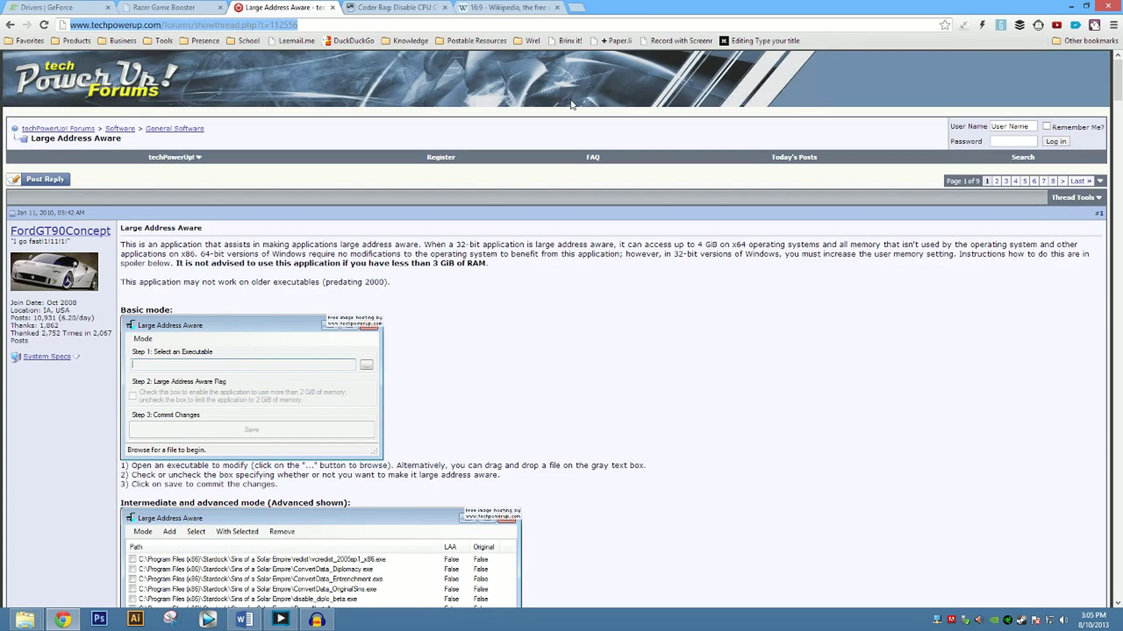
text(large address aware)
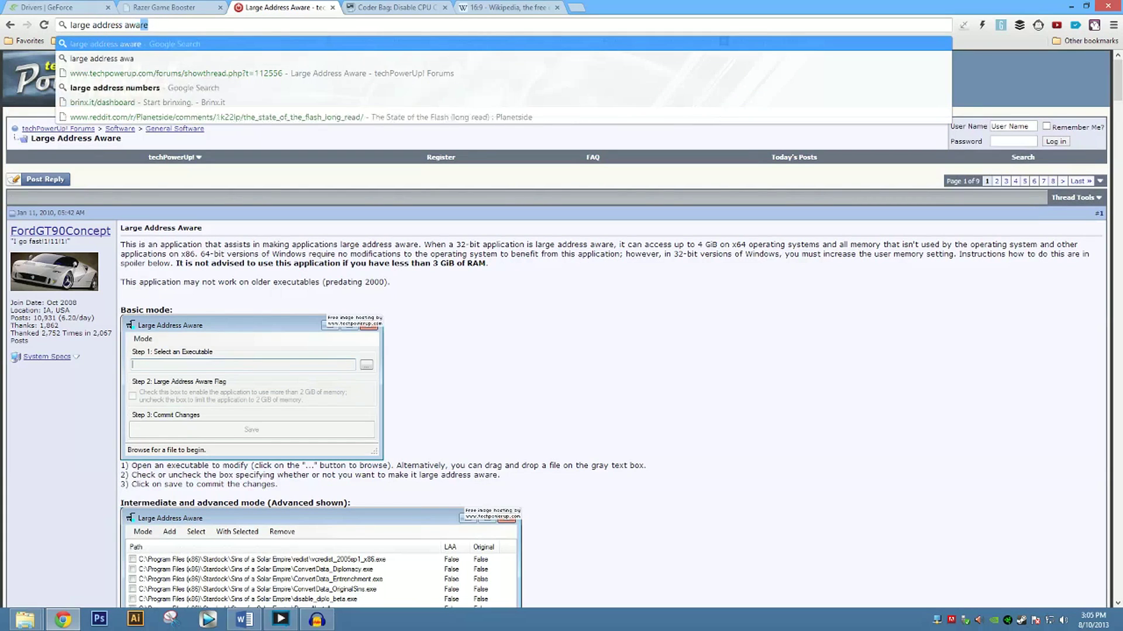
key(Return)
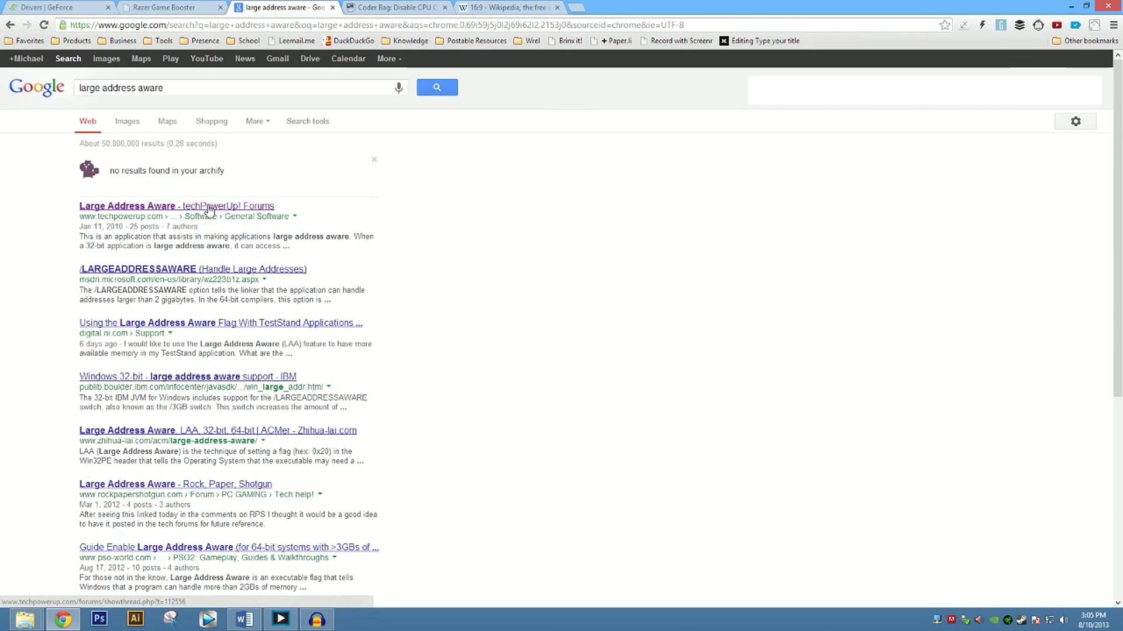
click(269, 207)
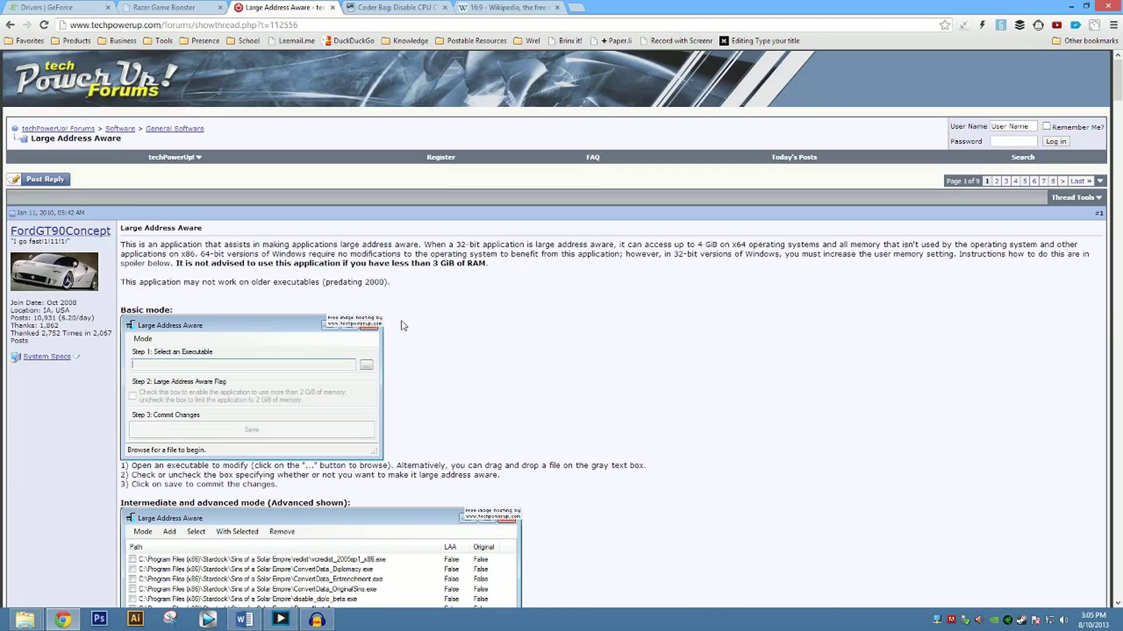
Examine the Large Address Aware thread for the attached zip file and the basic and advanced mode instructions
scroll(507, 384, down, 6)
scroll(506, 385, down, 7)
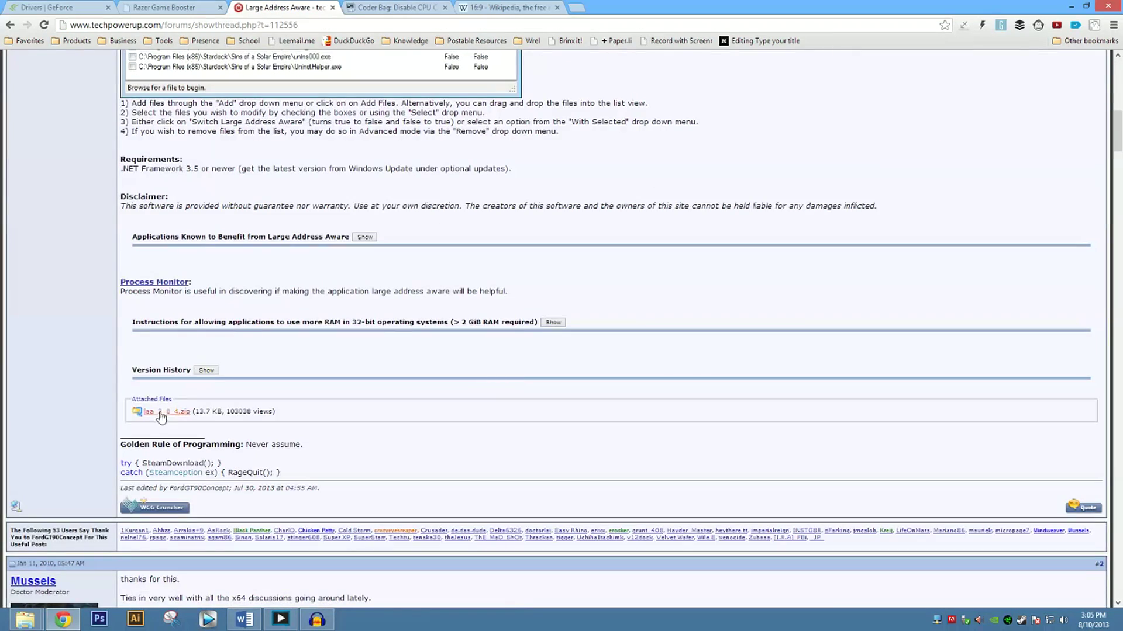
key(Home)
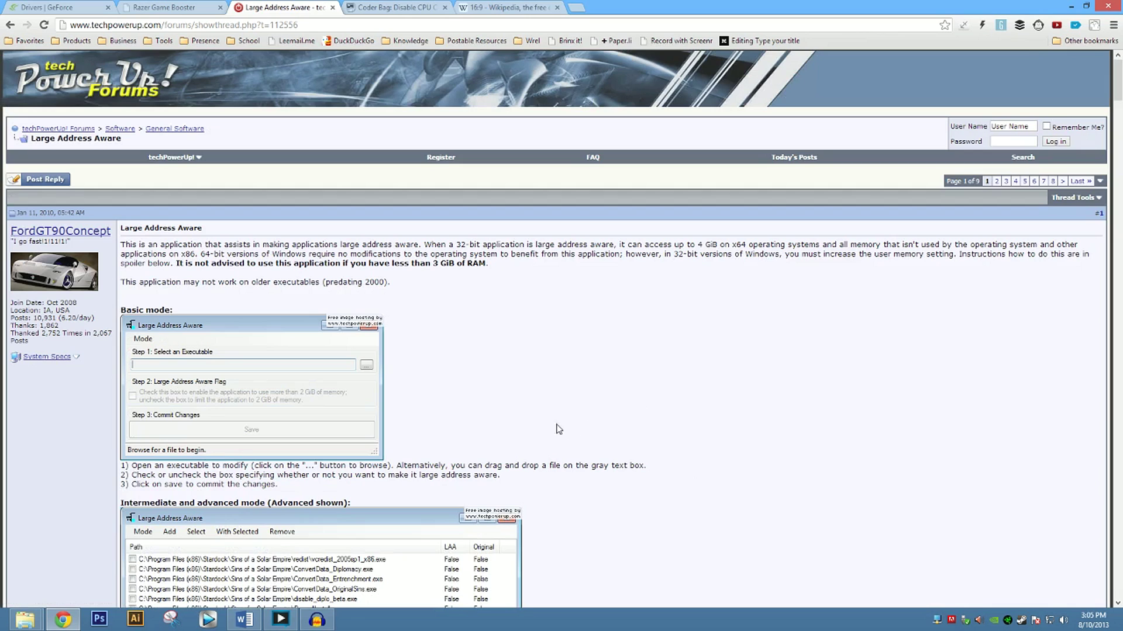
scroll(611, 197, down, 4)
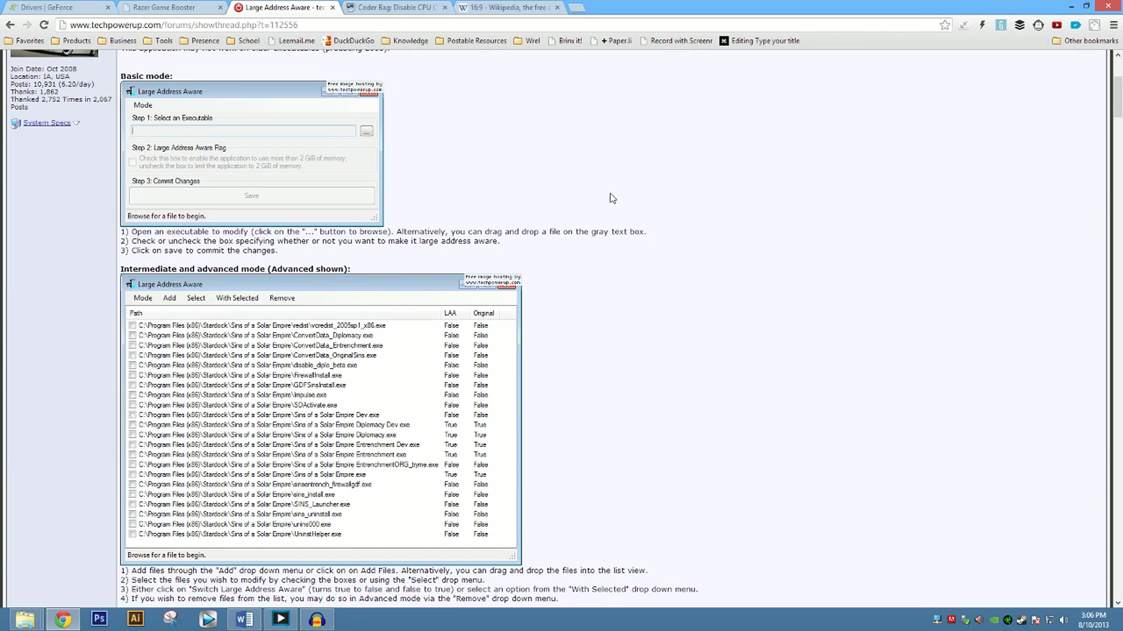
Search the web for "unpark cores" and open Coder Bag's Disable CPU Core Parking Utility page
click(404, 7)
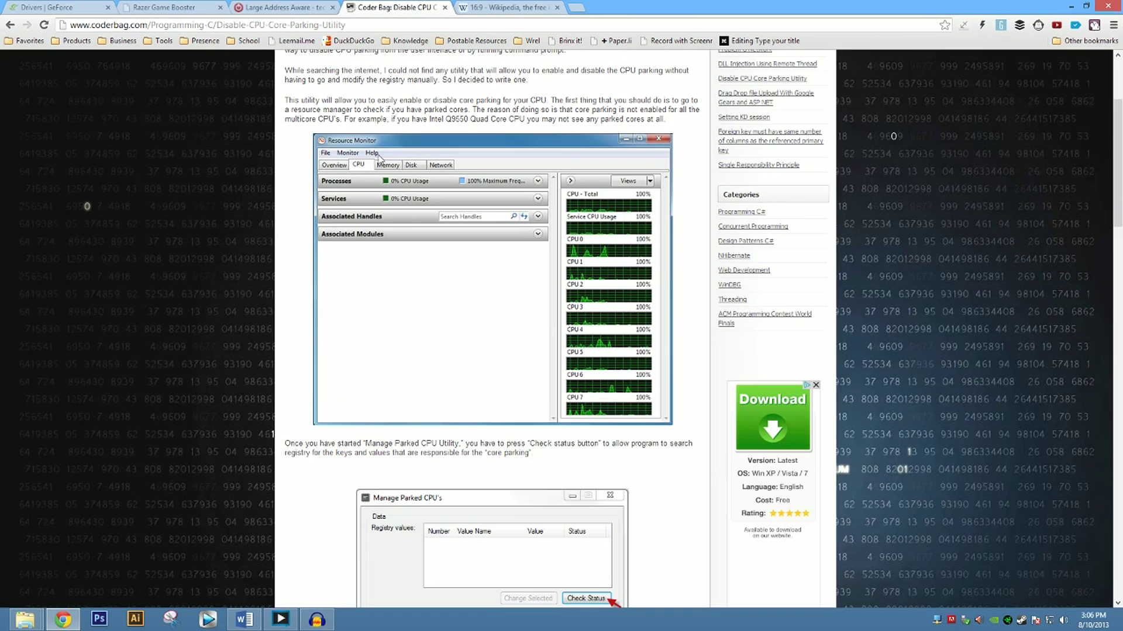
scroll(216, 232, up, 3)
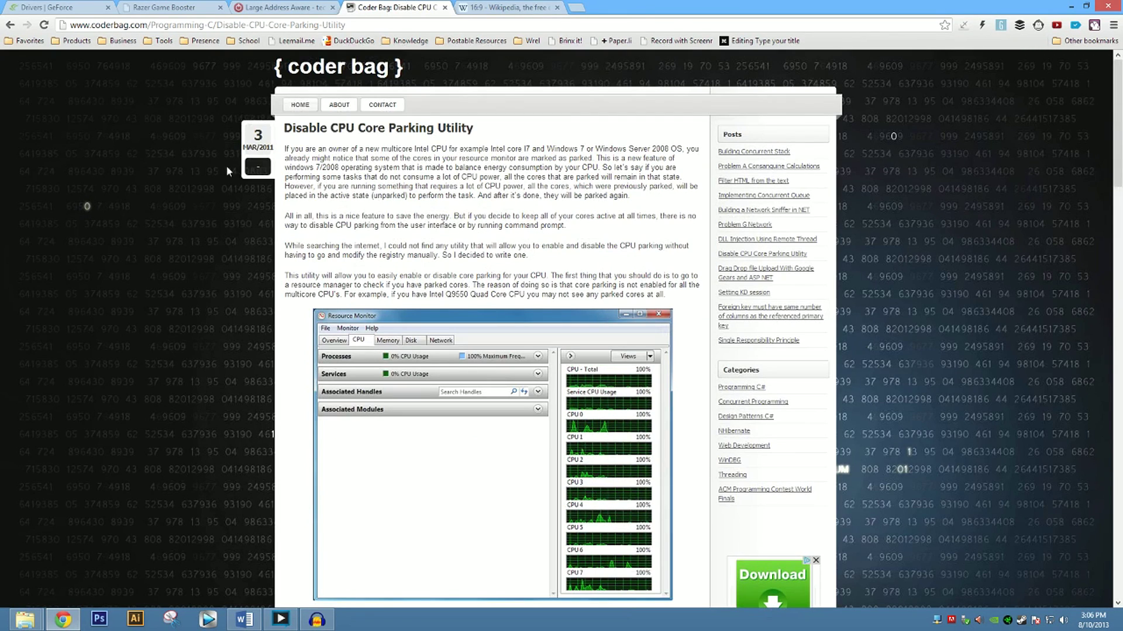
click(239, 26)
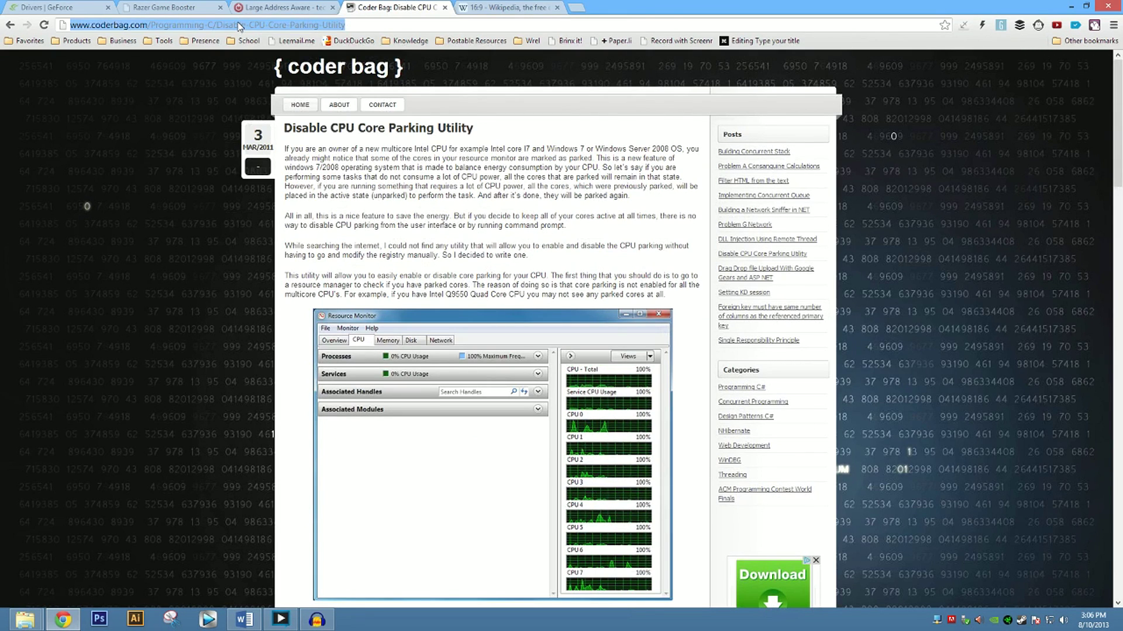
text(unpark )
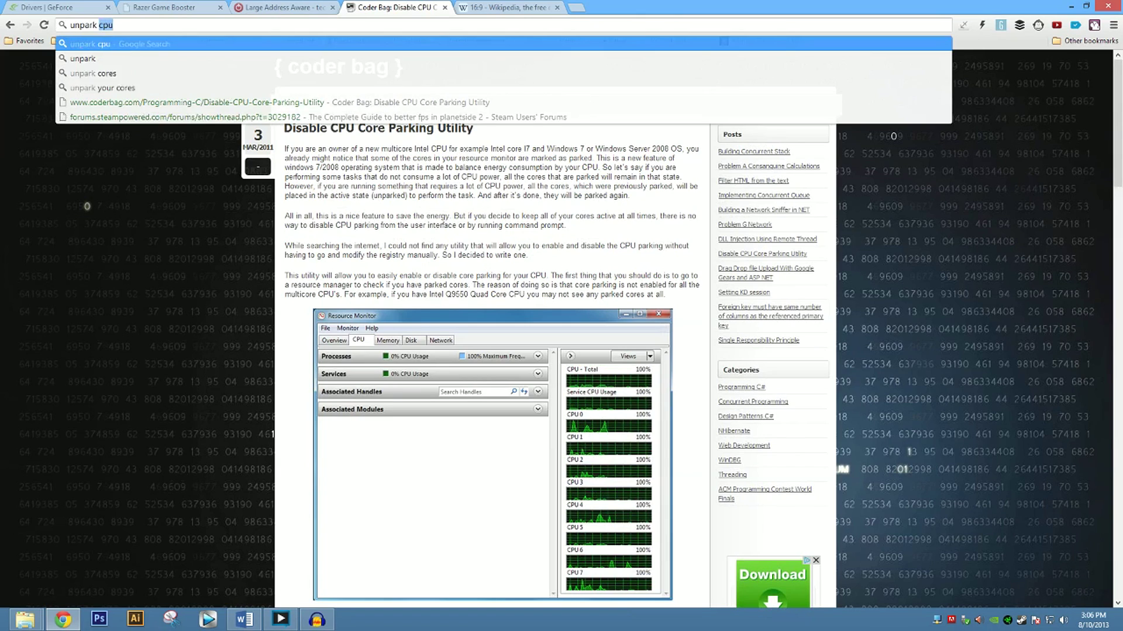
text(cores)
key(Return)
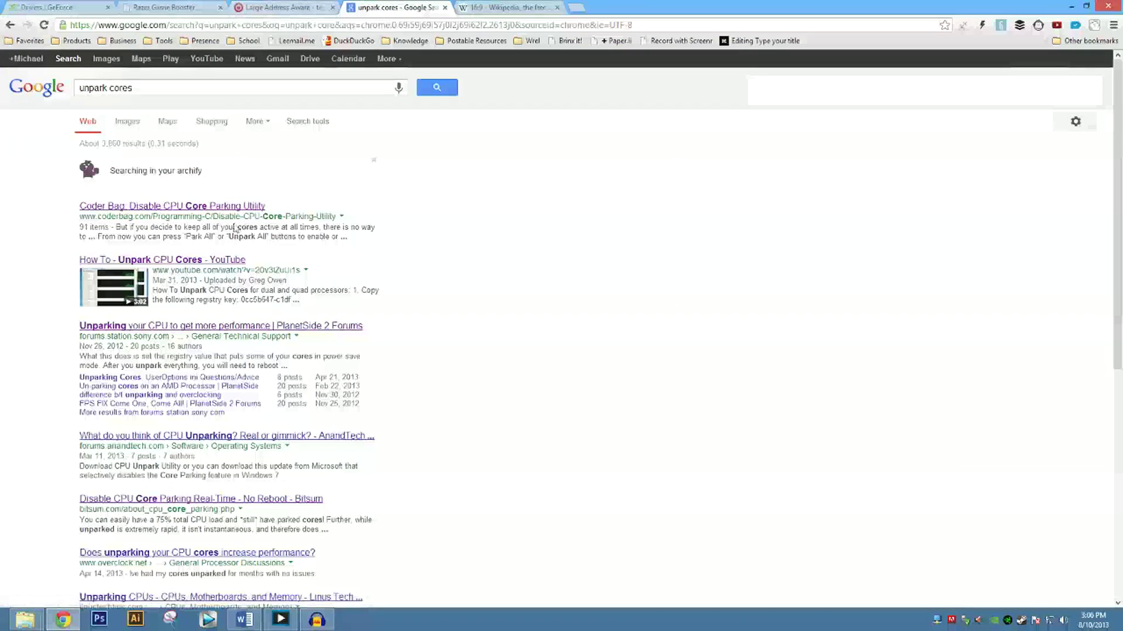
click(153, 207)
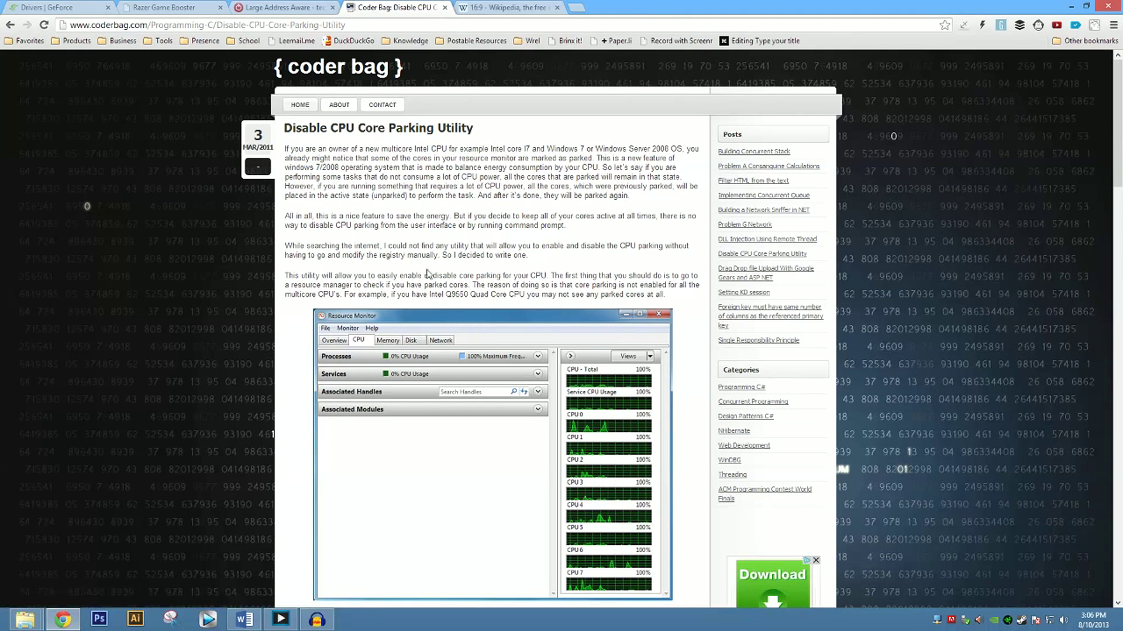
Read through the core parking utility's introduction, Manage Parked CPU's instructions and download links
scroll(319, 284, down, 5)
scroll(336, 281, down, 3)
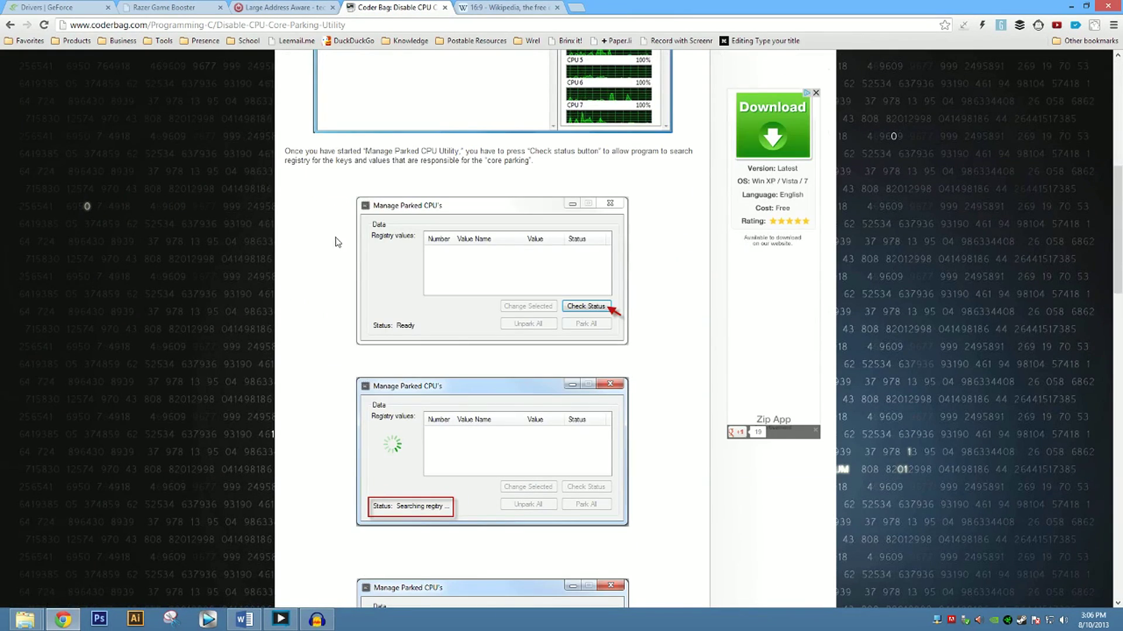
drag(366, 151, 461, 152)
click(301, 235)
scroll(295, 198, down, 6)
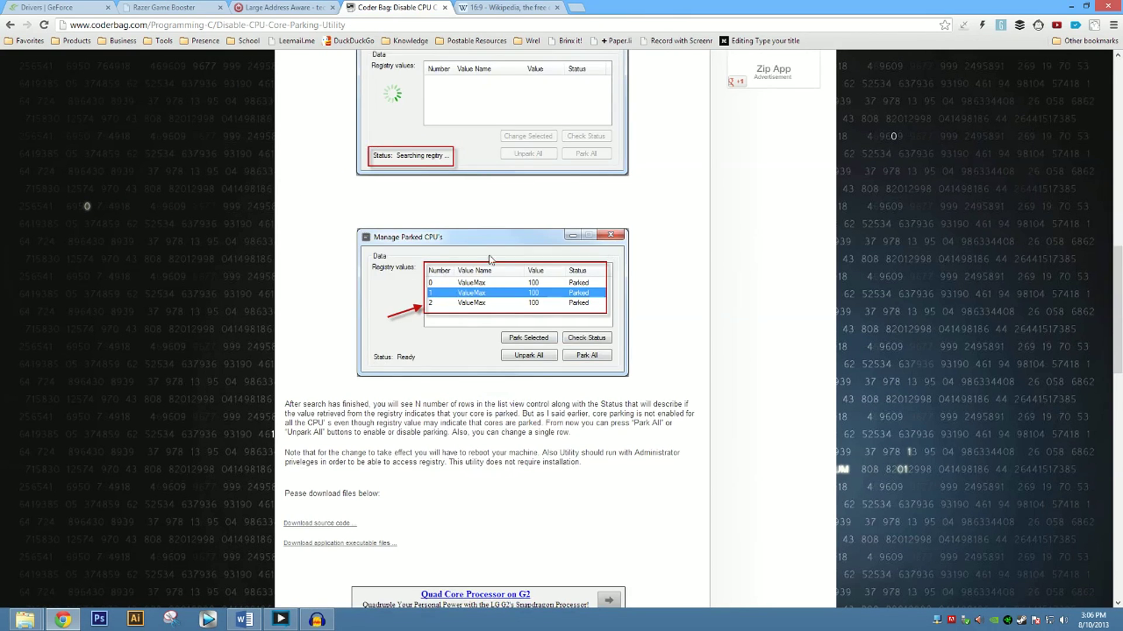
scroll(299, 340, down, 3)
scroll(162, 217, up, 7)
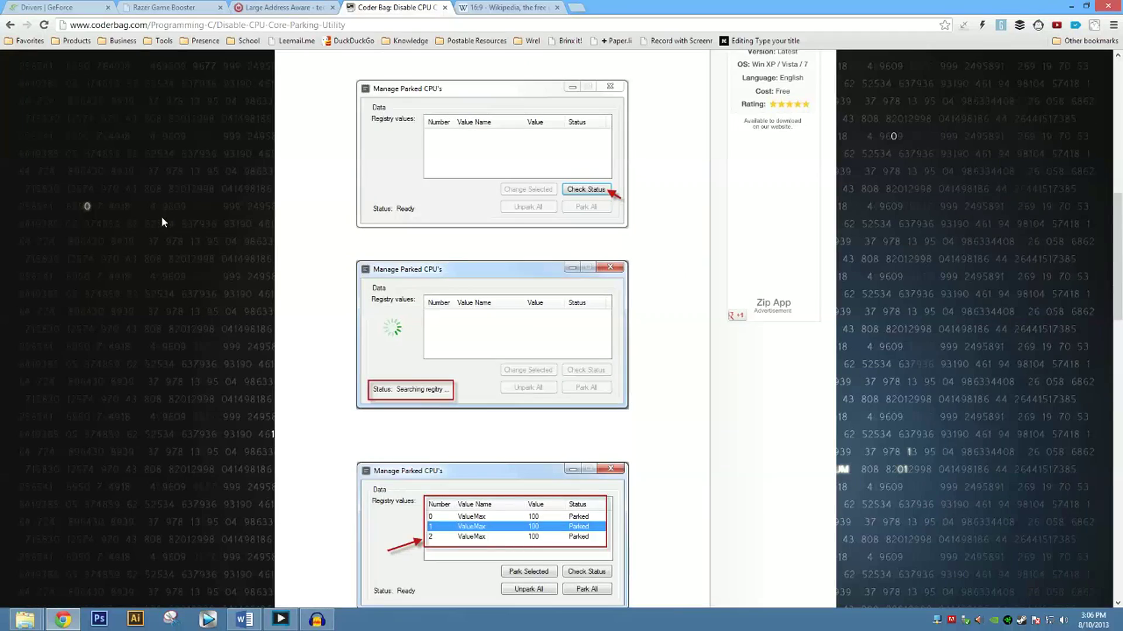
scroll(162, 216, up, 12)
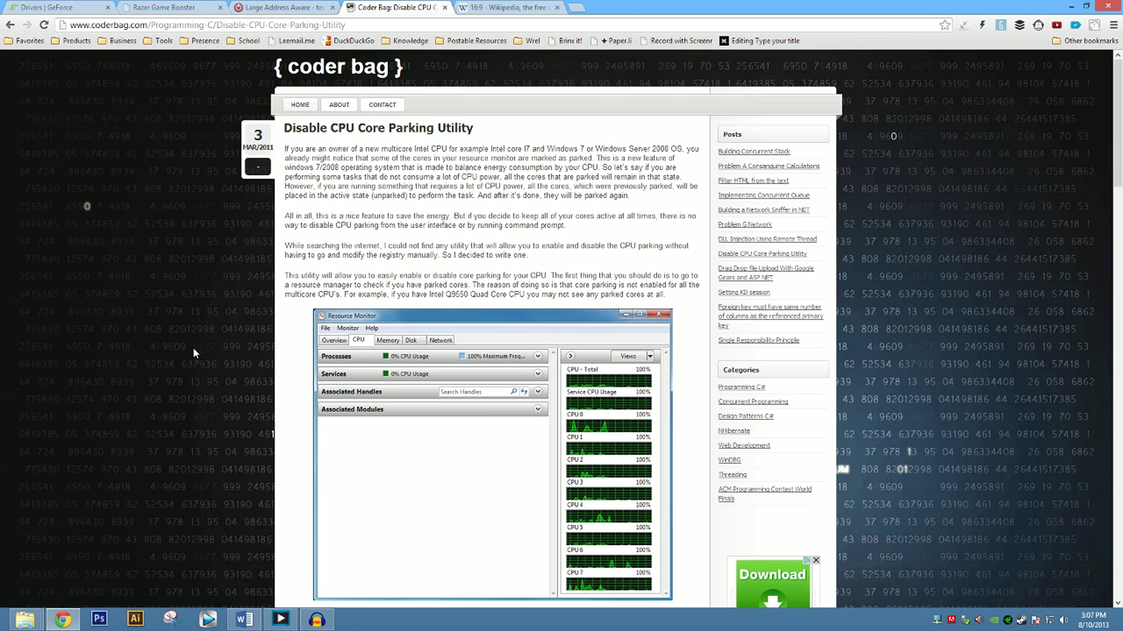
scroll(187, 353, down, 2)
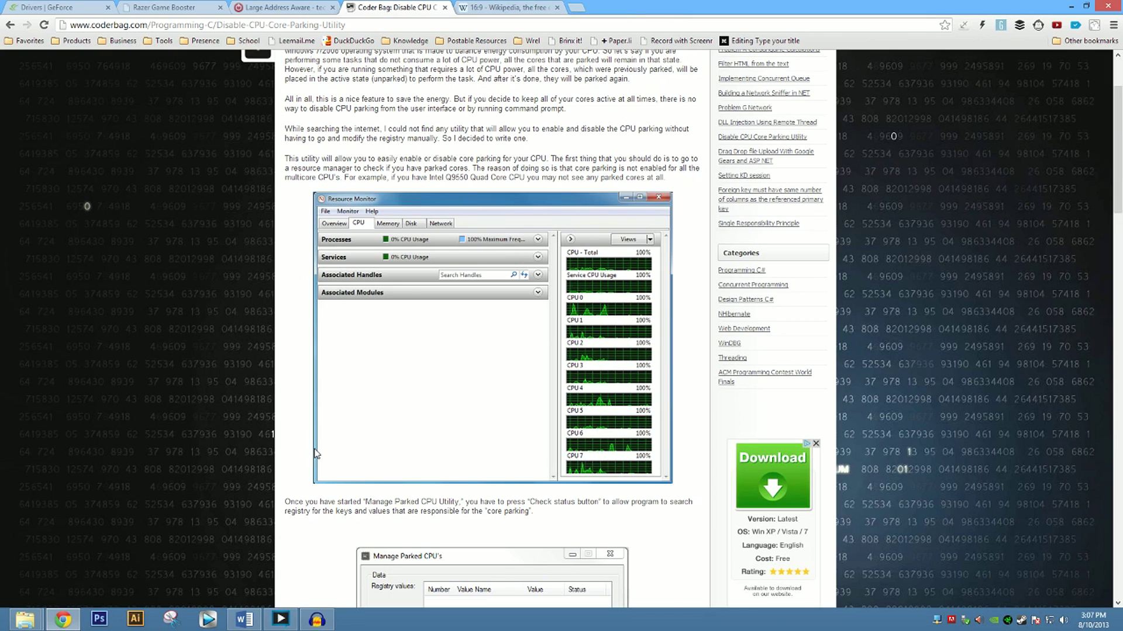
scroll(517, 50, up, 2)
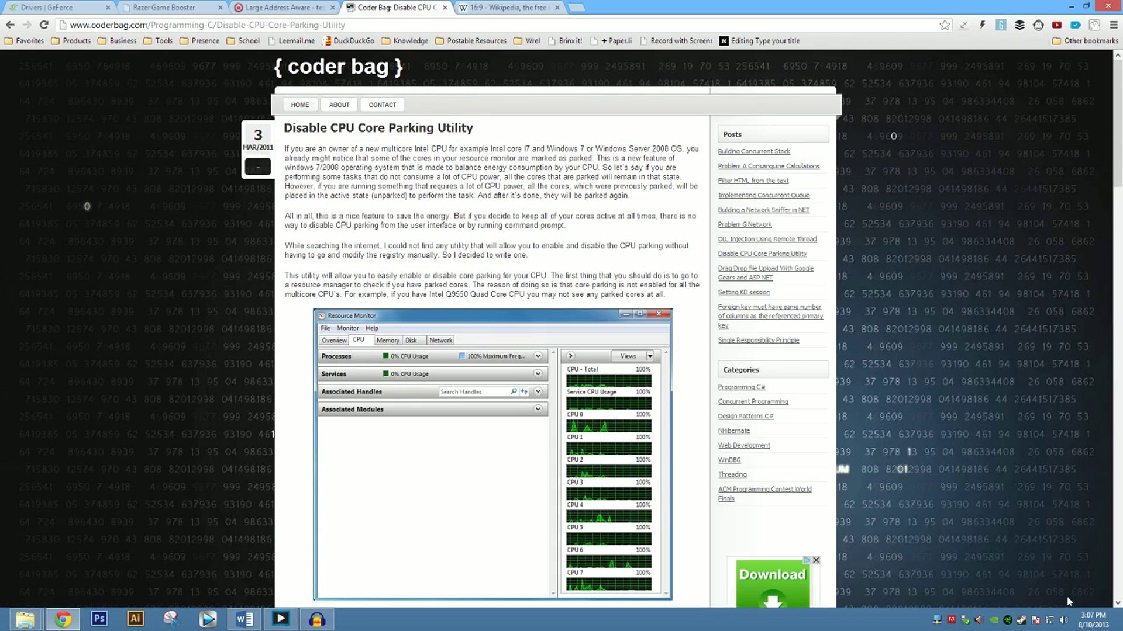
Start the PlanetSide 2 launcher from the desktop and open the game's installation folder through its advanced tools
click(1119, 626)
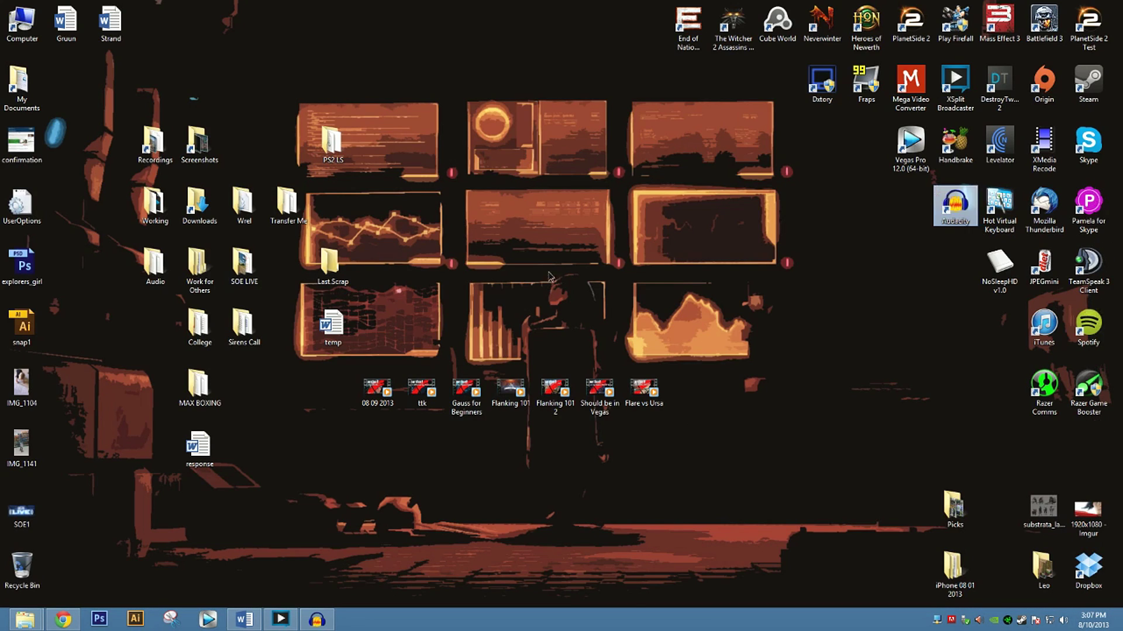
click(870, 225)
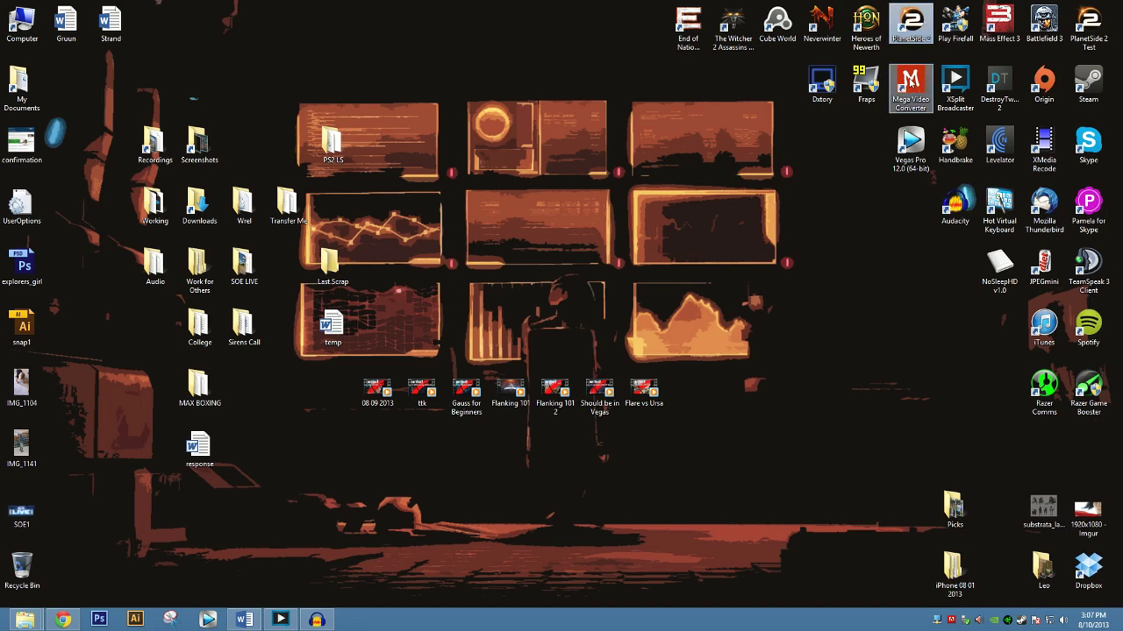
double_click(911, 29)
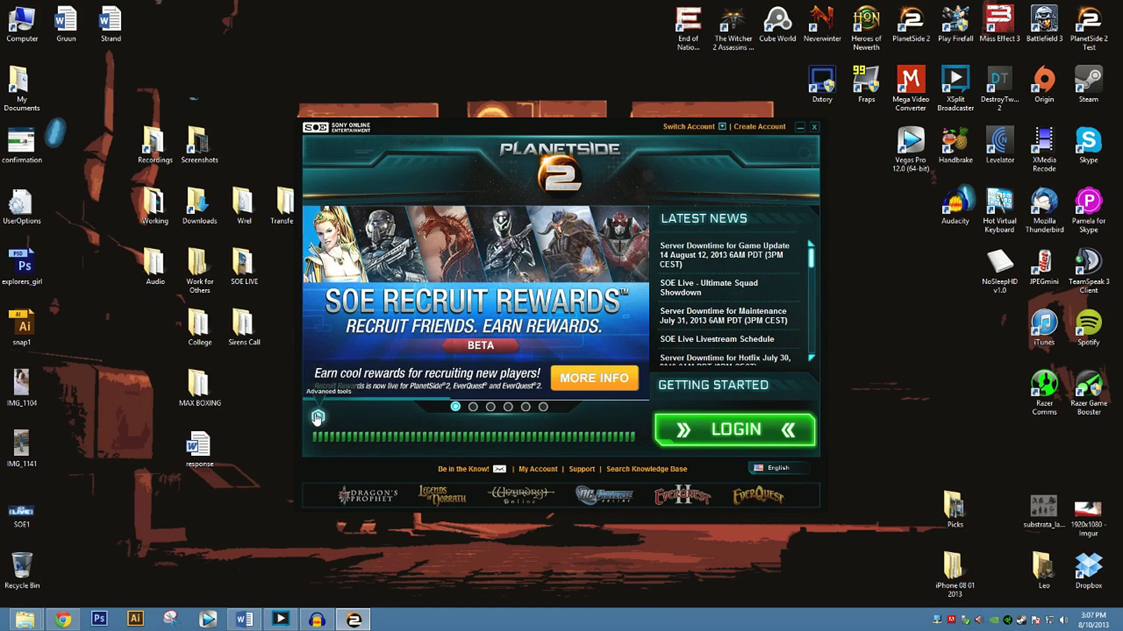
click(319, 418)
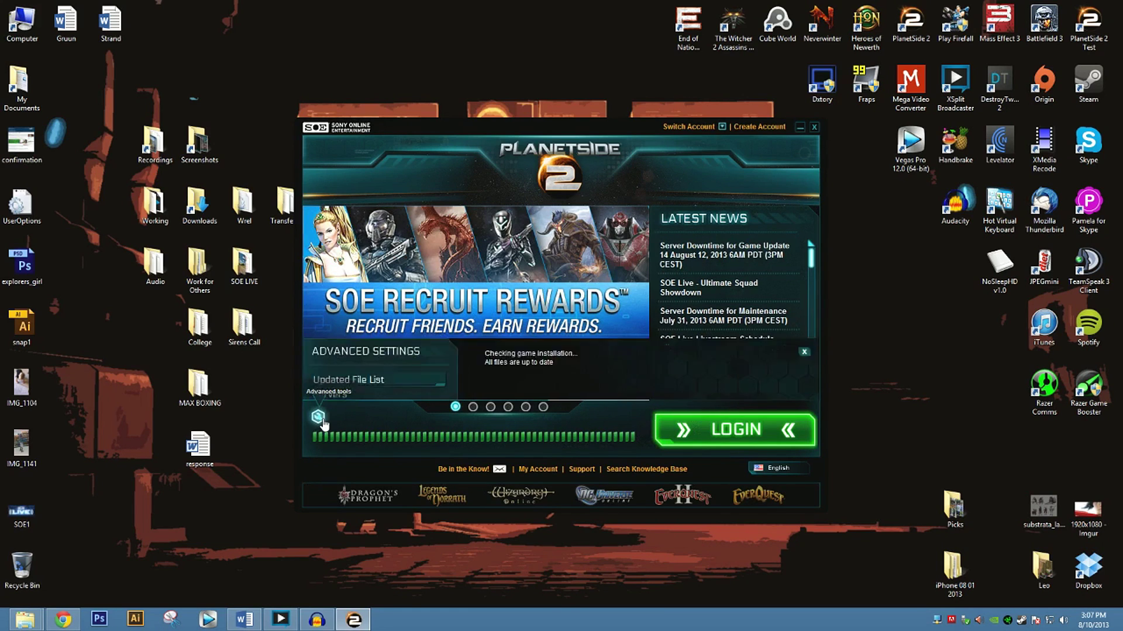
click(342, 278)
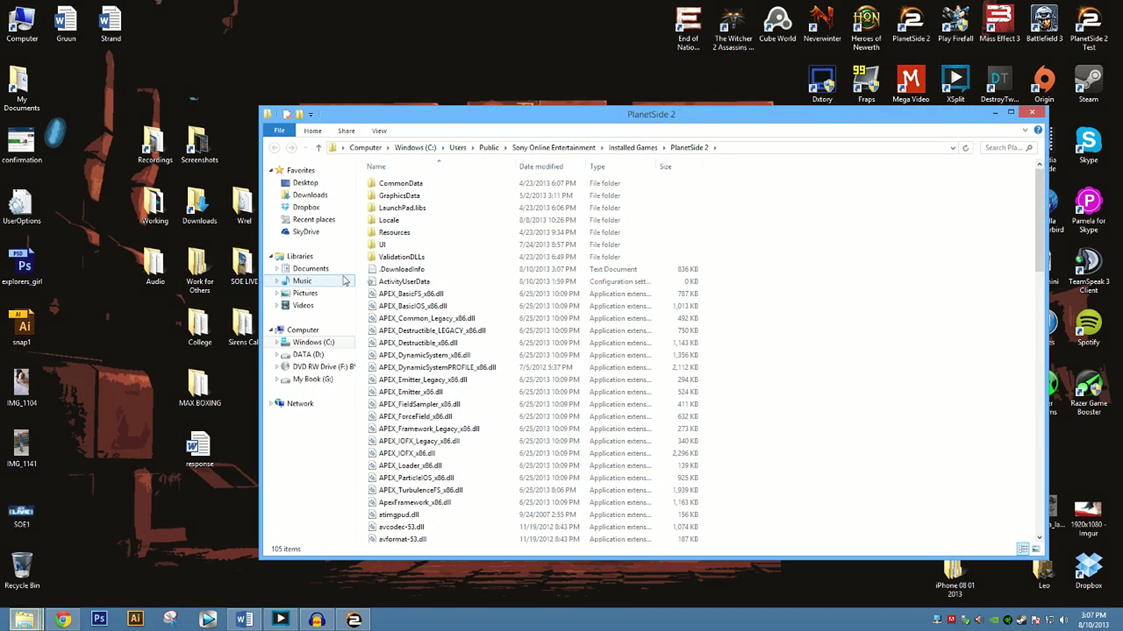
Find the UserOptions configuration file in the PlanetSide 2 folder and open it in a full-size window to view its settings
click(758, 148)
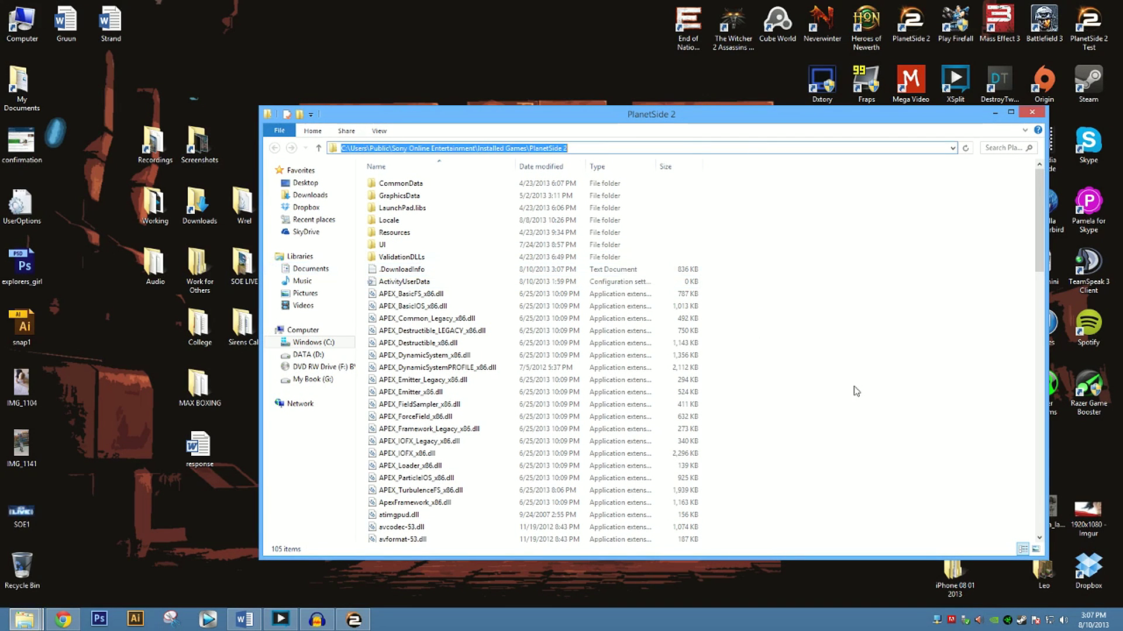
click(825, 372)
scroll(775, 374, down, 6)
scroll(771, 374, down, 20)
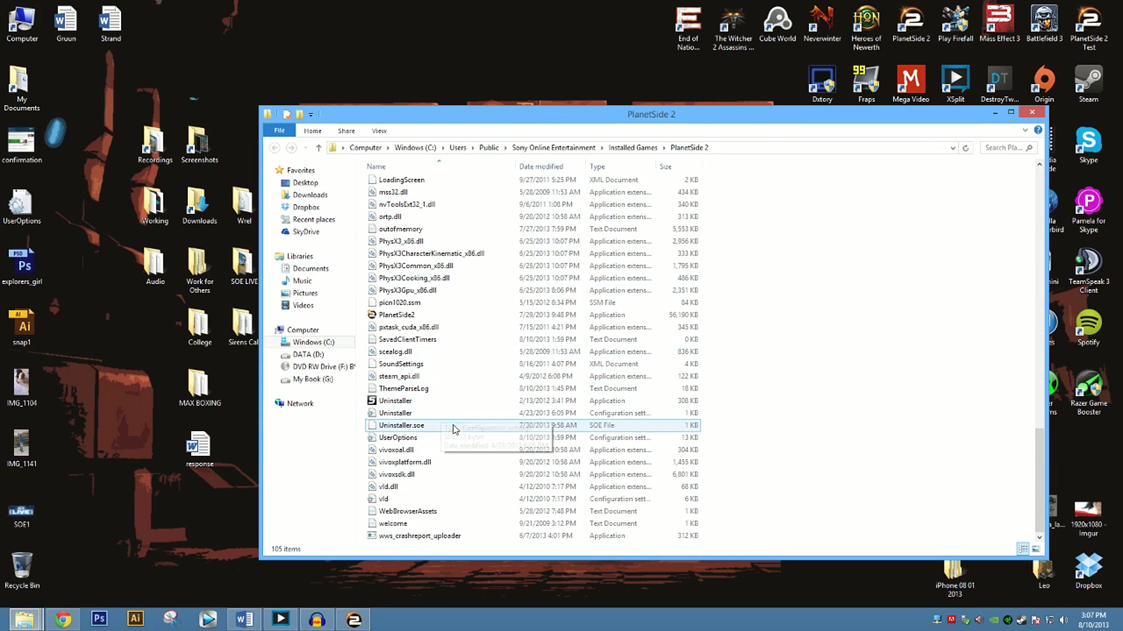
click(438, 443)
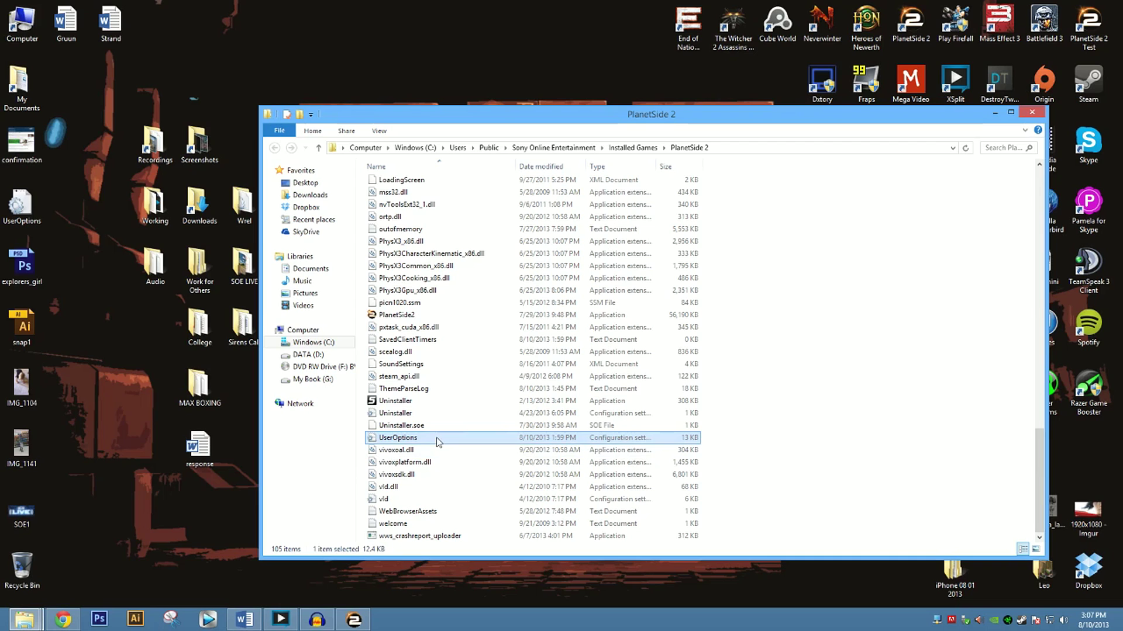
double_click(437, 443)
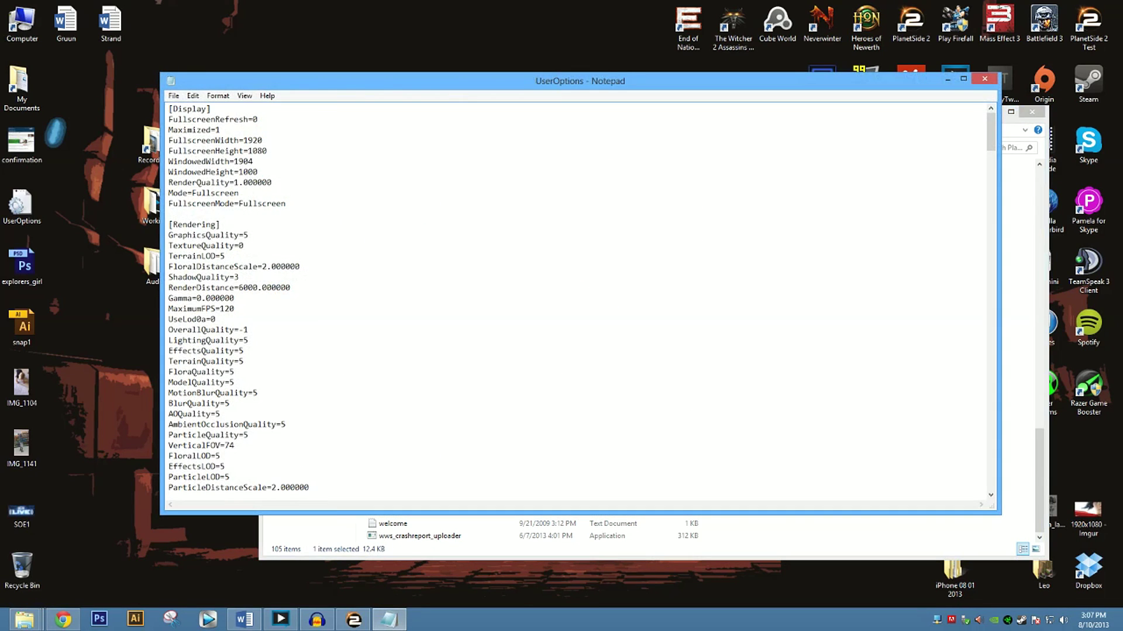
key(super+Up)
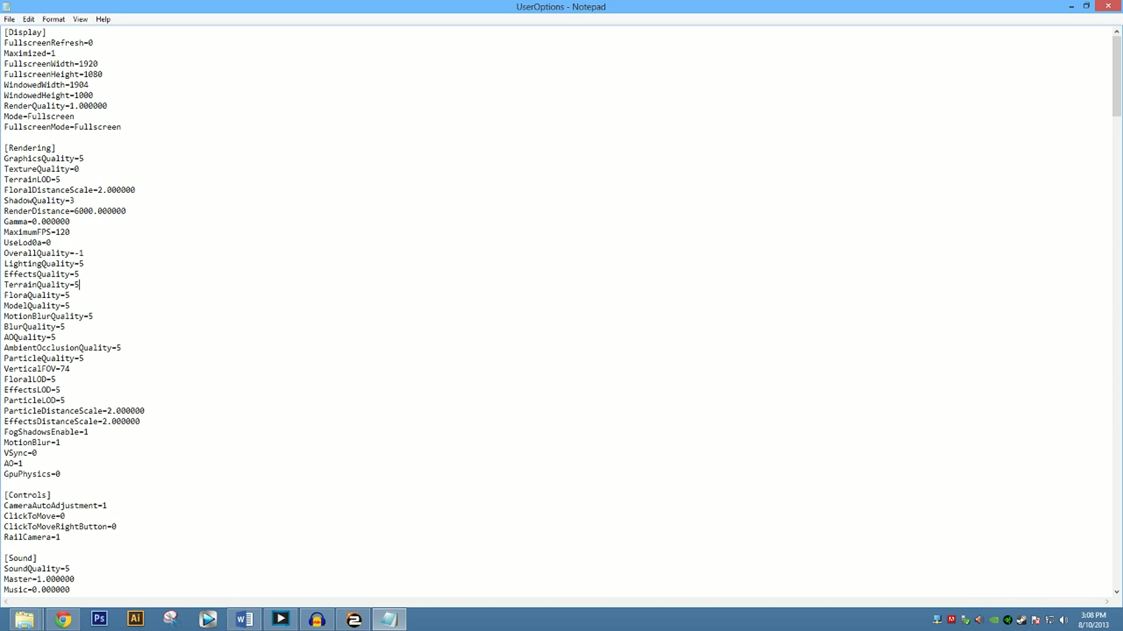
Minimize the game's UserOptions file and open the desktop copy of UserOptions in a full-size window
double_click(331, 6)
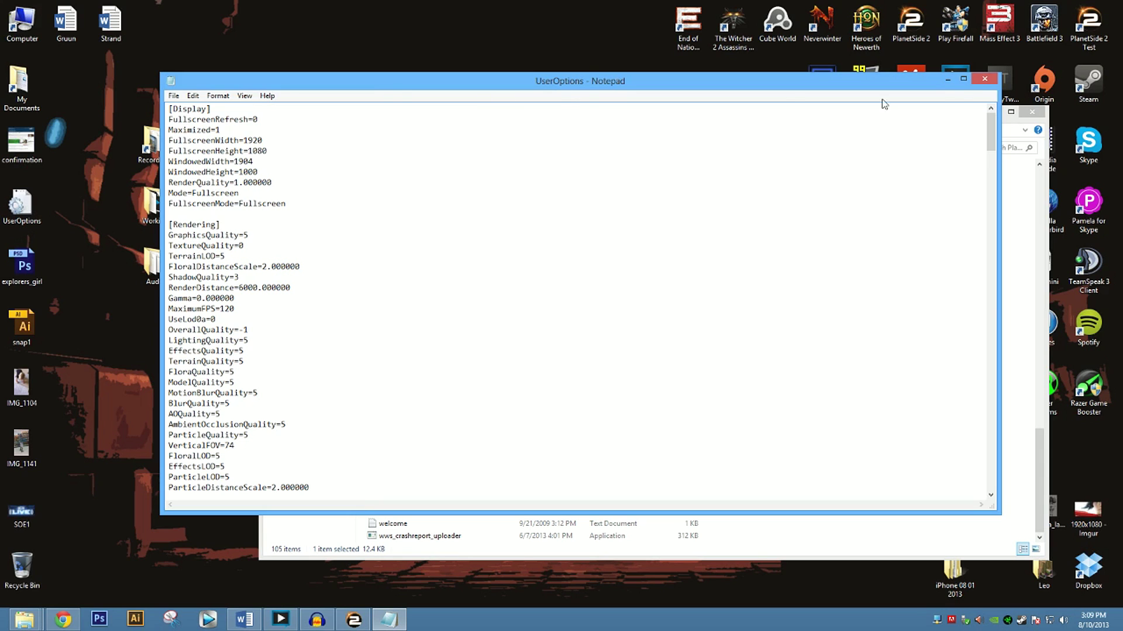
click(947, 78)
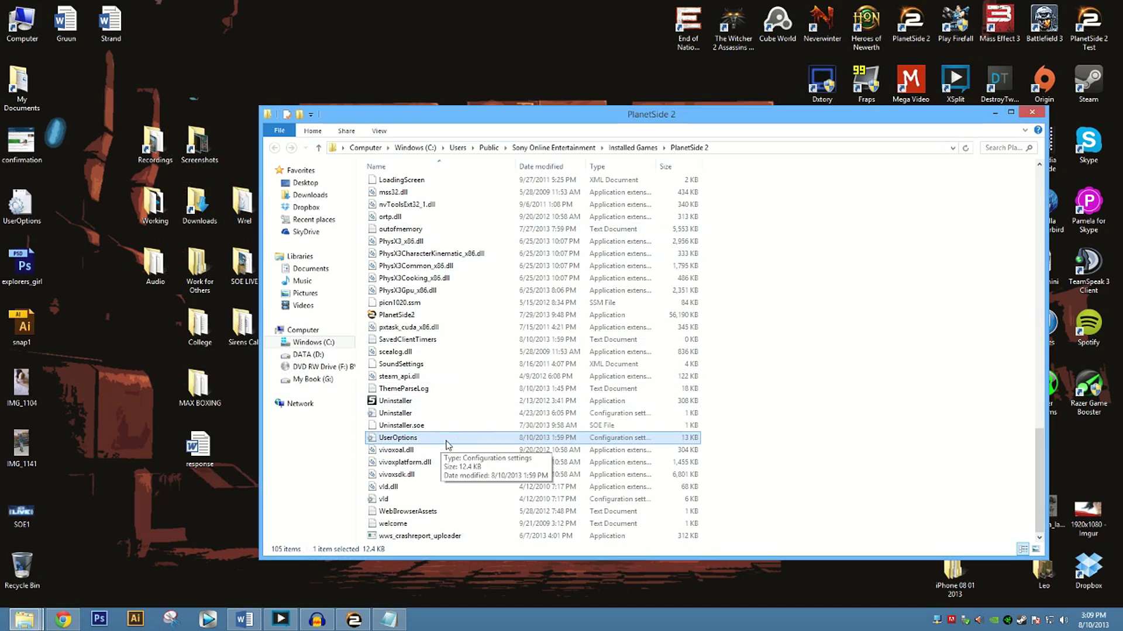
click(22, 209)
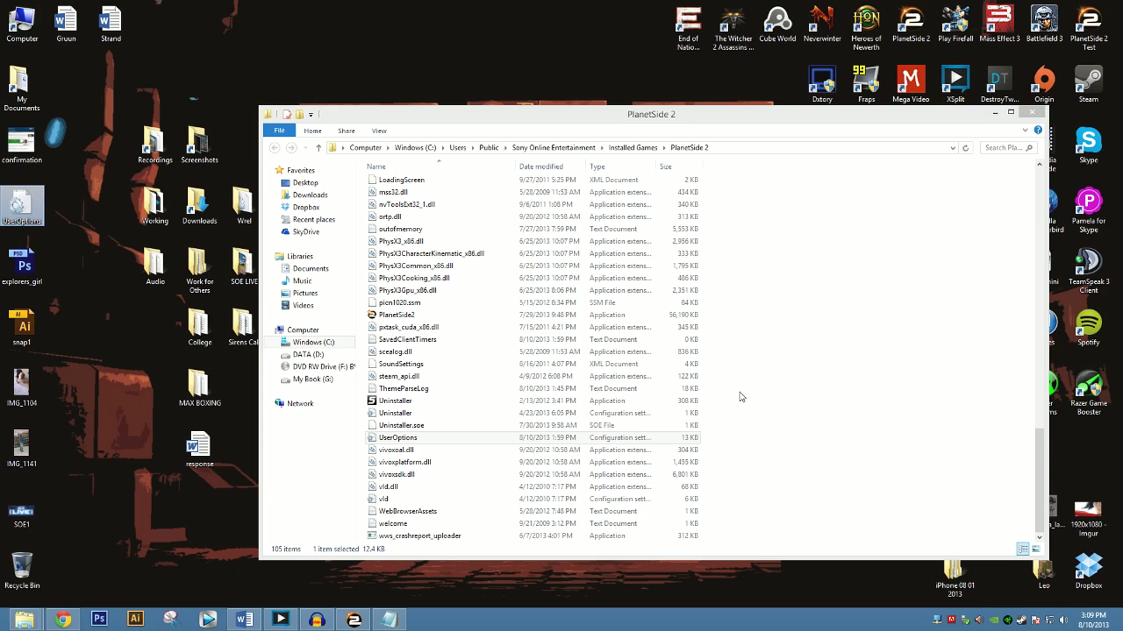
double_click(32, 211)
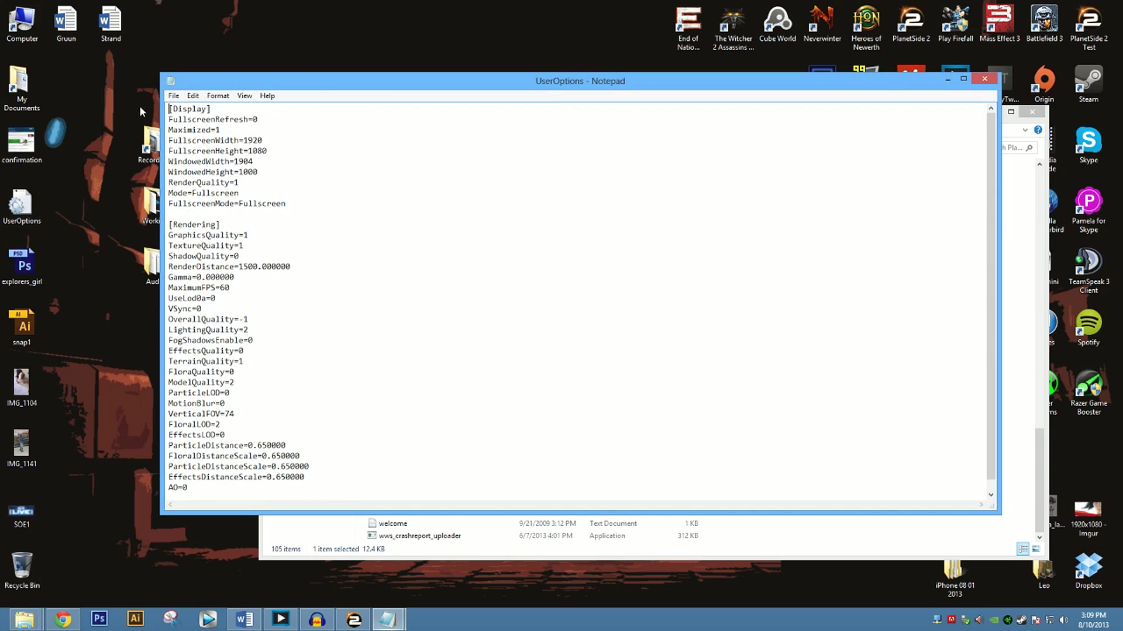
double_click(400, 82)
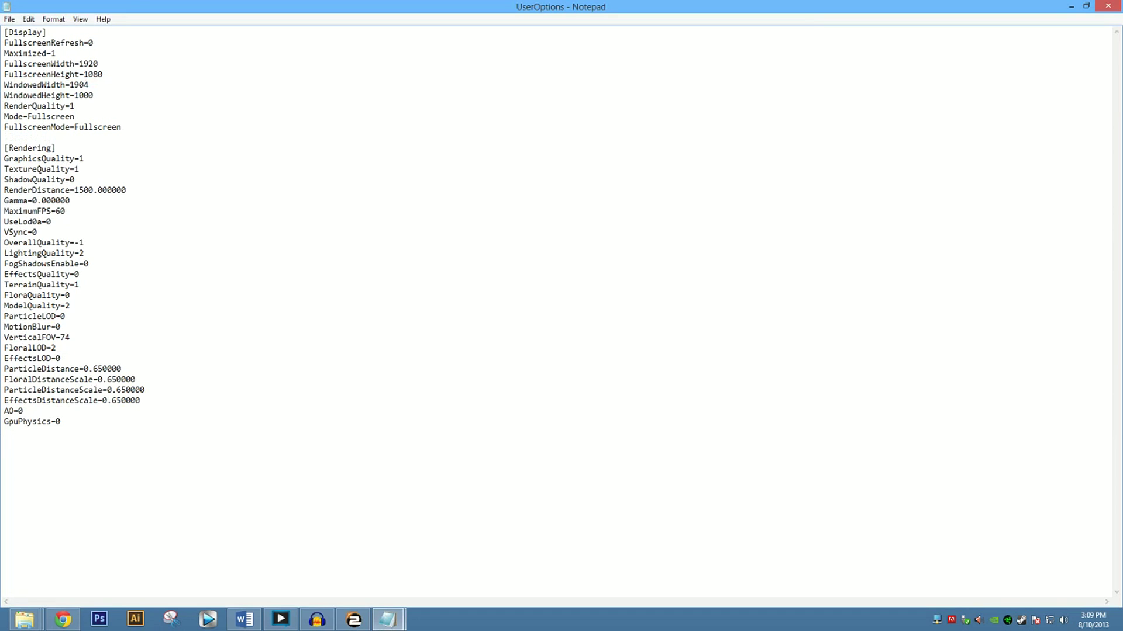
In the desktop copy's [Rendering] section, set LightingQuality and TerrainQuality to 0 and VerticalFOV to 55
click(84, 253)
key(BackSpace)
text(0)
key(Down)
key(shift+Left)
text(0)
key(Down)
key(Down)
key(Down)
key(Down)
key(Down)
key(shift+Left)
key(shift+Left)
text(55)
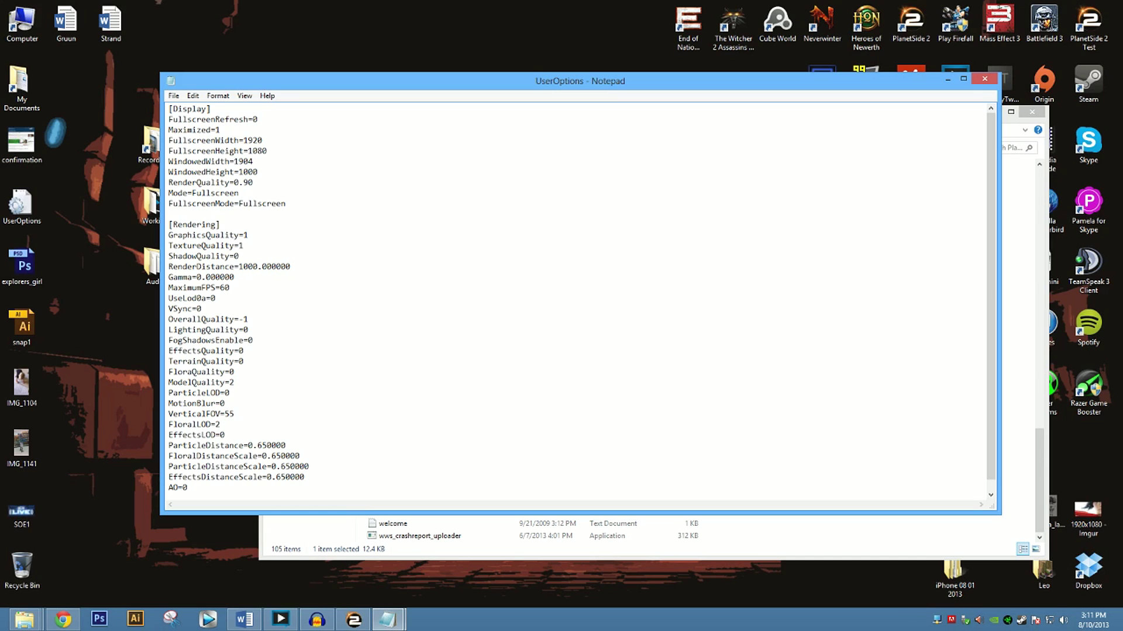
Open the game folder's UserOptions file and arrange its window alongside the edited desktop copy
drag(187, 488, 115, 235)
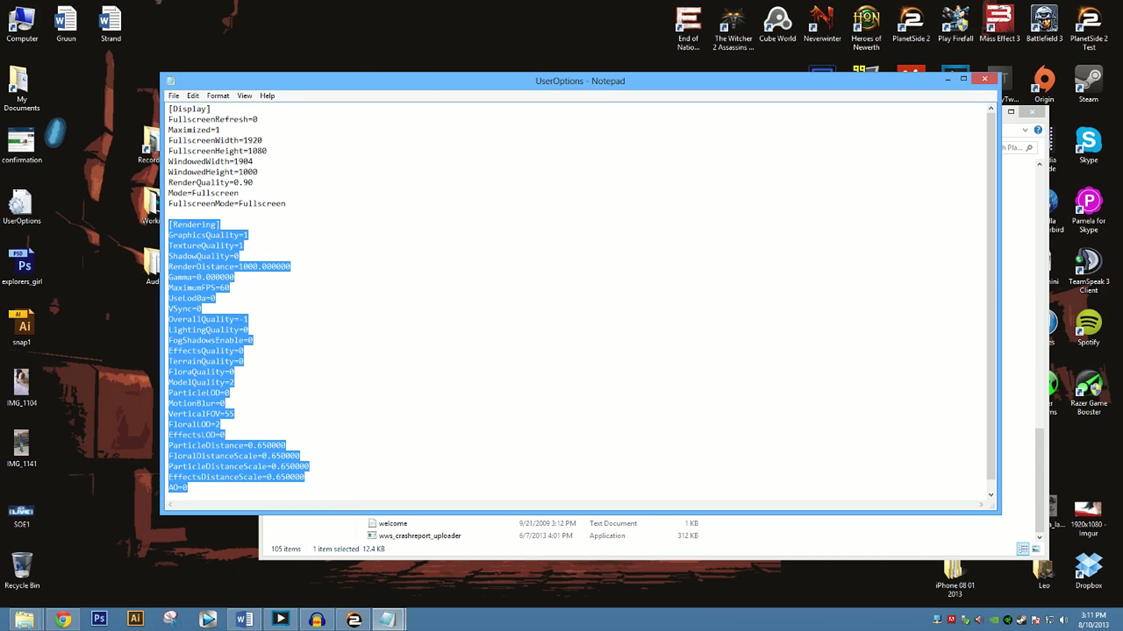
click(252, 193)
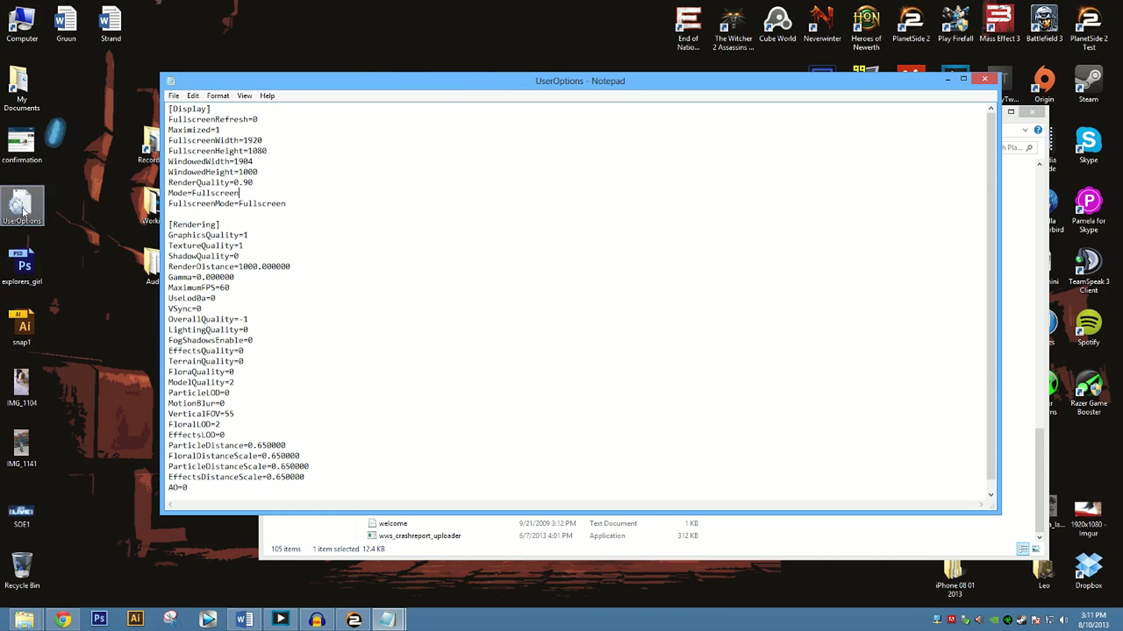
drag(367, 86, 413, 116)
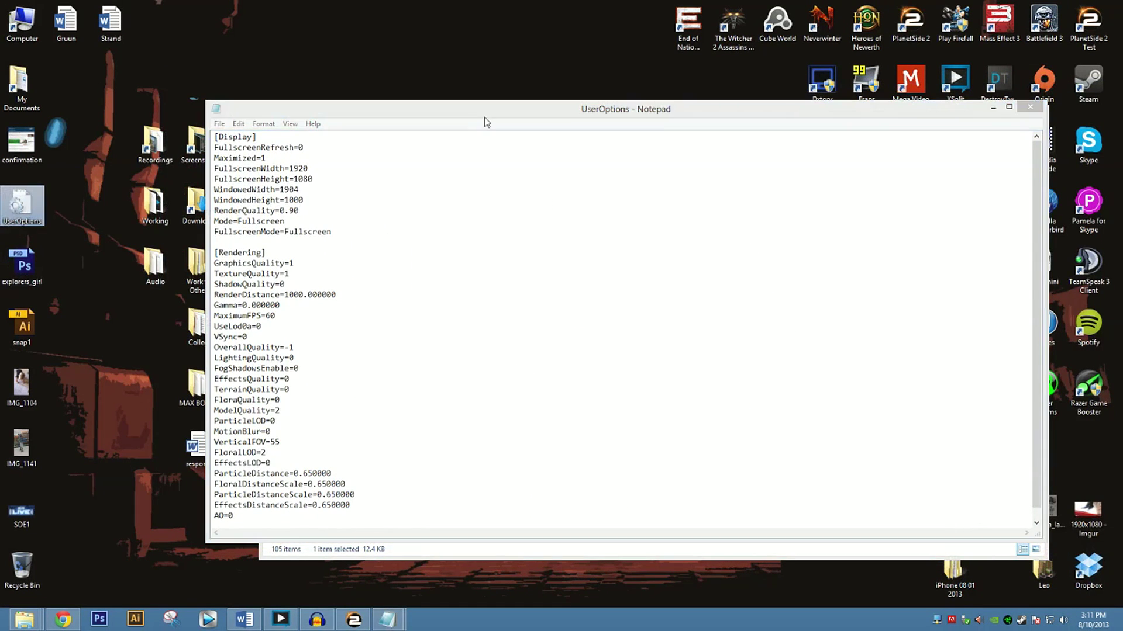
drag(486, 118, 1016, 163)
drag(24, 205, 439, 398)
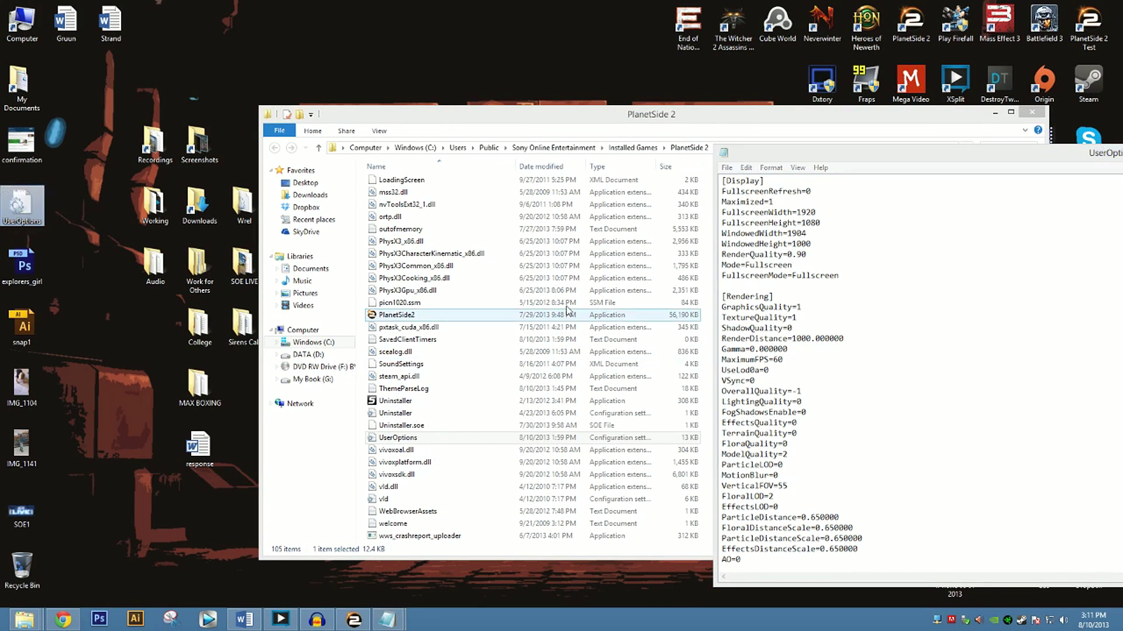
double_click(442, 439)
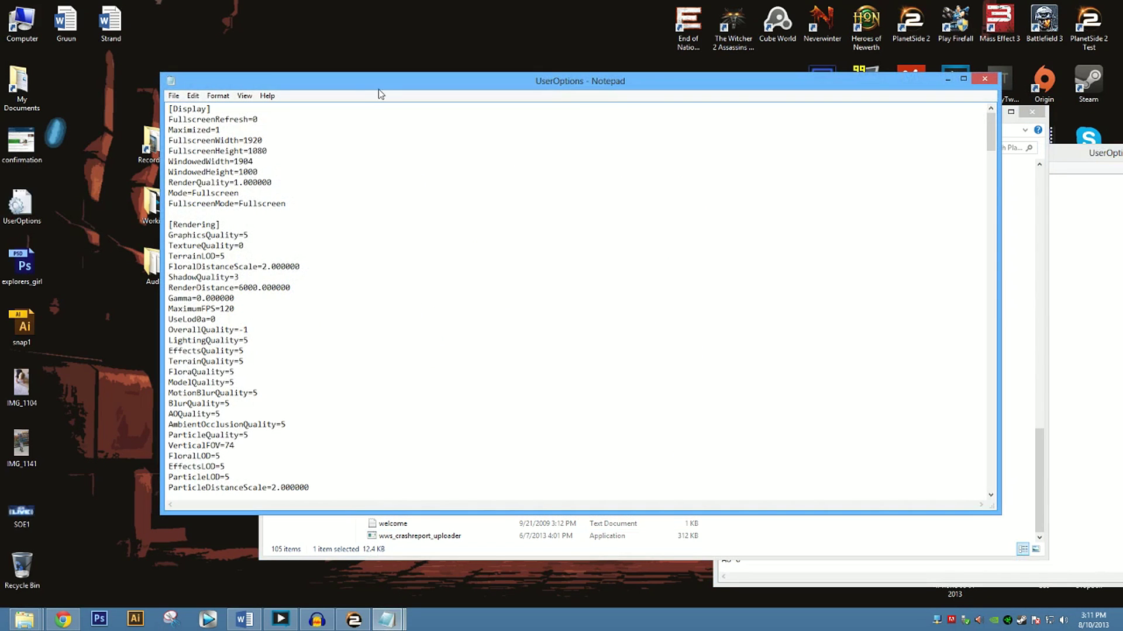
drag(382, 82, 201, 66)
click(975, 258)
drag(833, 154, 483, 103)
Copy the edited file's [Display] section and try to paste it over the same section in the game's UserOptions file
drag(488, 224, 371, 126)
key(ctrl+c)
click(105, 187)
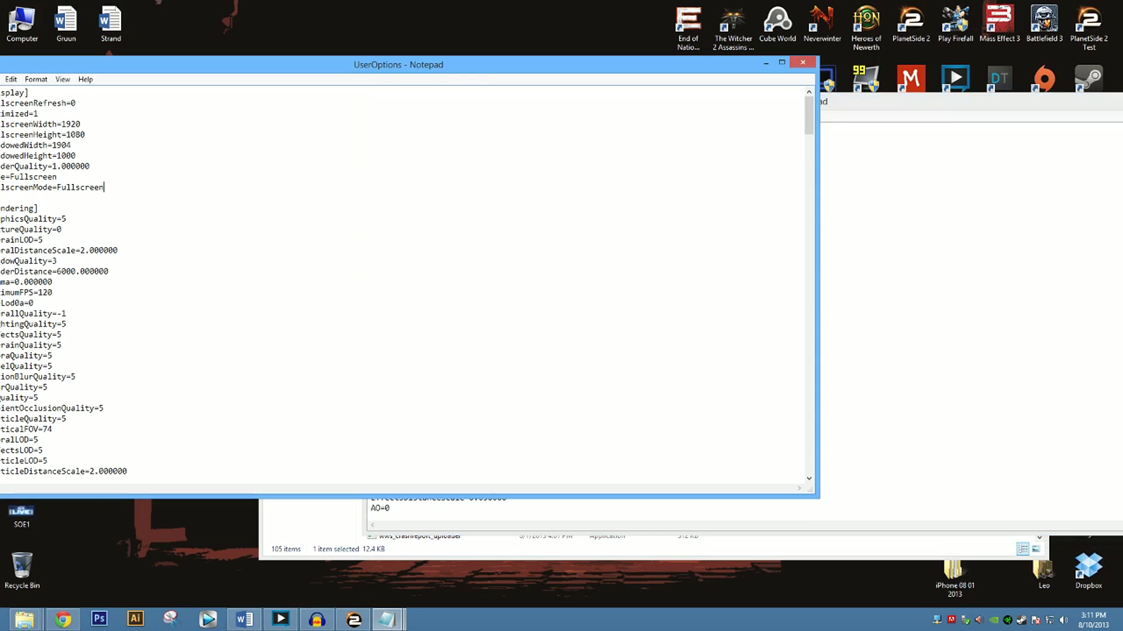
drag(105, 187, 1, 88)
key(ctrl+v)
Undo the incomplete paste and replace the game file's entire [Display] section with the copied one
drag(418, 71, 500, 72)
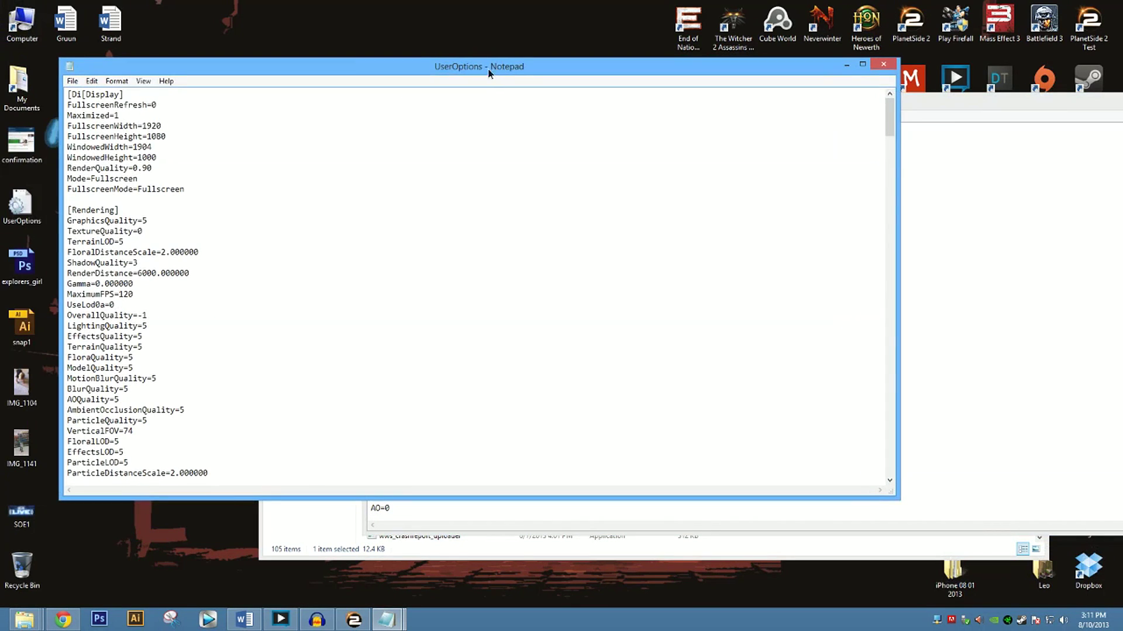
key(ctrl+z)
key(ctrl+z)
key(ctrl+z)
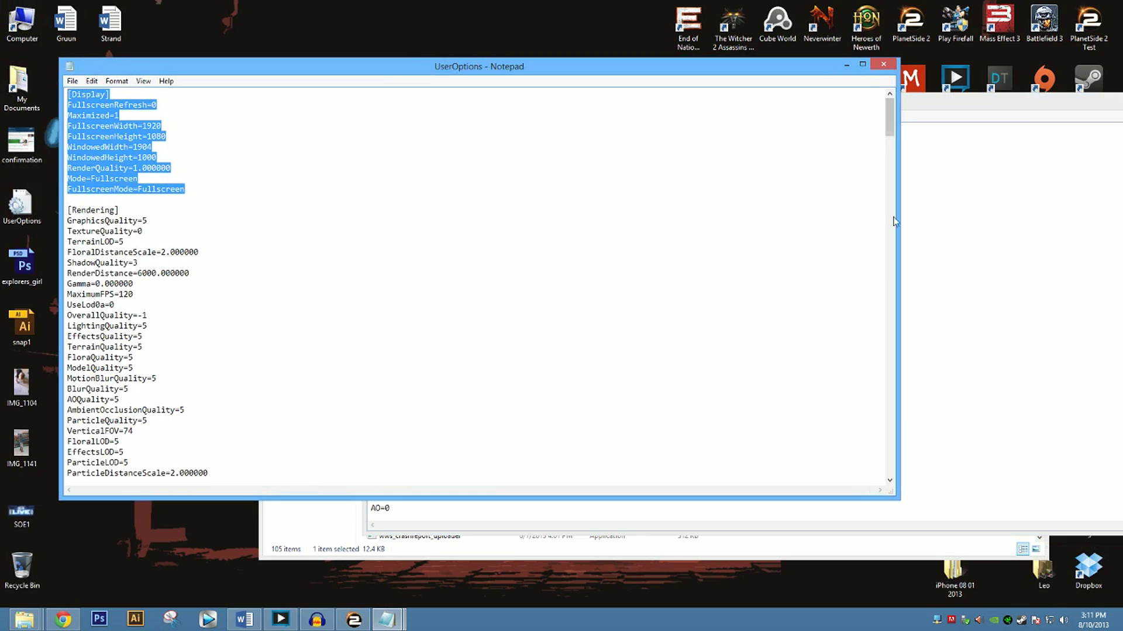
key(ctrl+v)
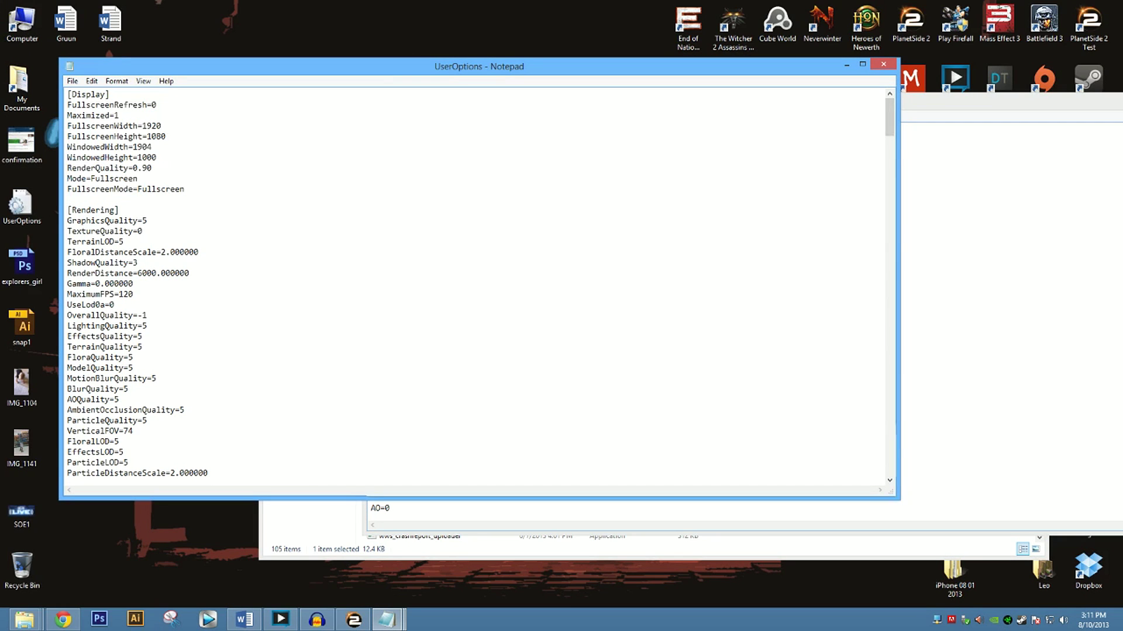
Select the edited desktop file's whole [Rendering] section, from its heading through the AO line, for copying
key(alt+Tab)
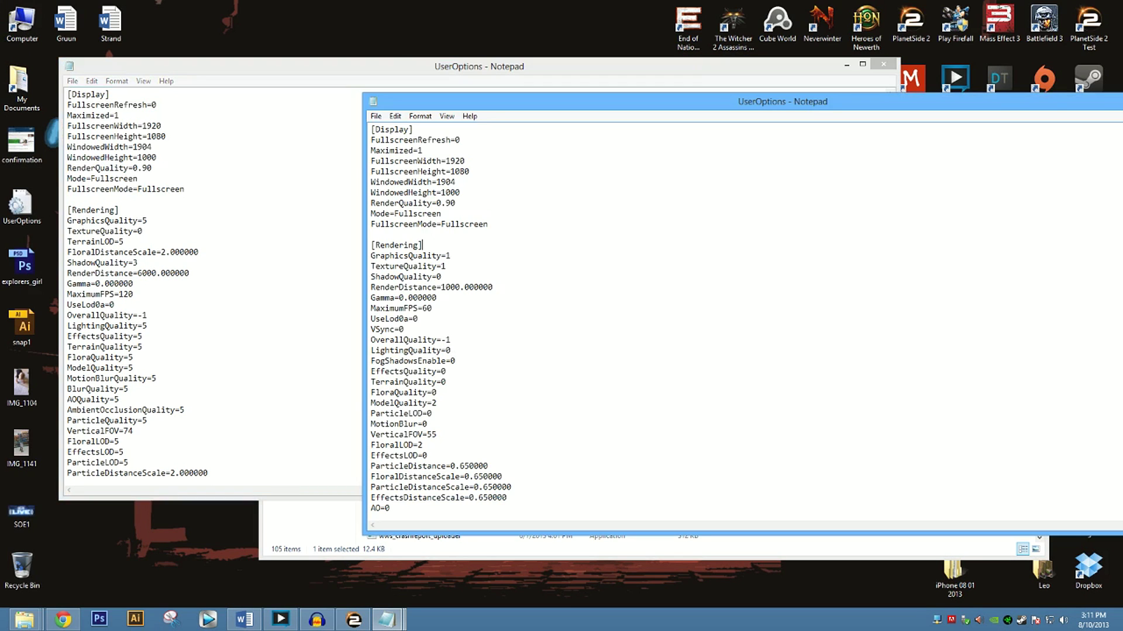
key(shift+Up)
key(shift+Up)
key(shift+Up)
key(shift+Up)
key(shift+Up)
key(shift+Up)
key(shift+Up)
key(shift+Up)
key(shift+Up)
key(shift+Up)
key(shift+Up)
key(shift+Up)
key(shift+Up)
key(shift+Up)
key(shift+Up)
key(shift+Up)
key(shift+Up)
key(shift+Up)
key(shift+Up)
key(shift+Up)
key(shift+Home)
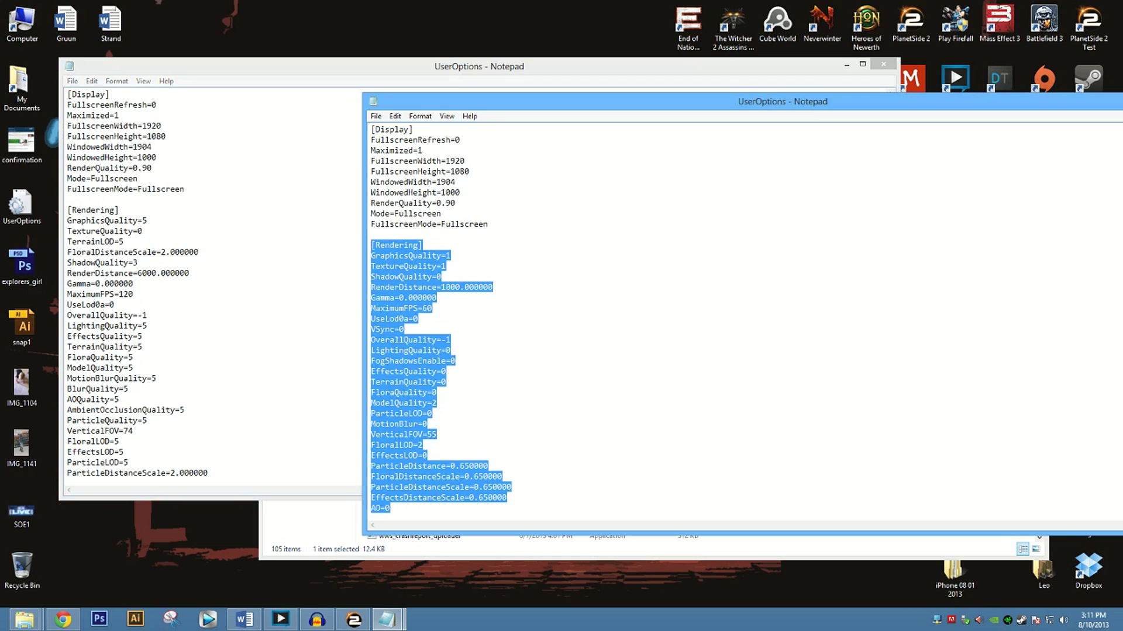
Replace the game file's [Rendering] section, from its heading through GpuPhysics, with the copied low-quality settings
key(alt+Tab)
scroll(480, 286, down, 3)
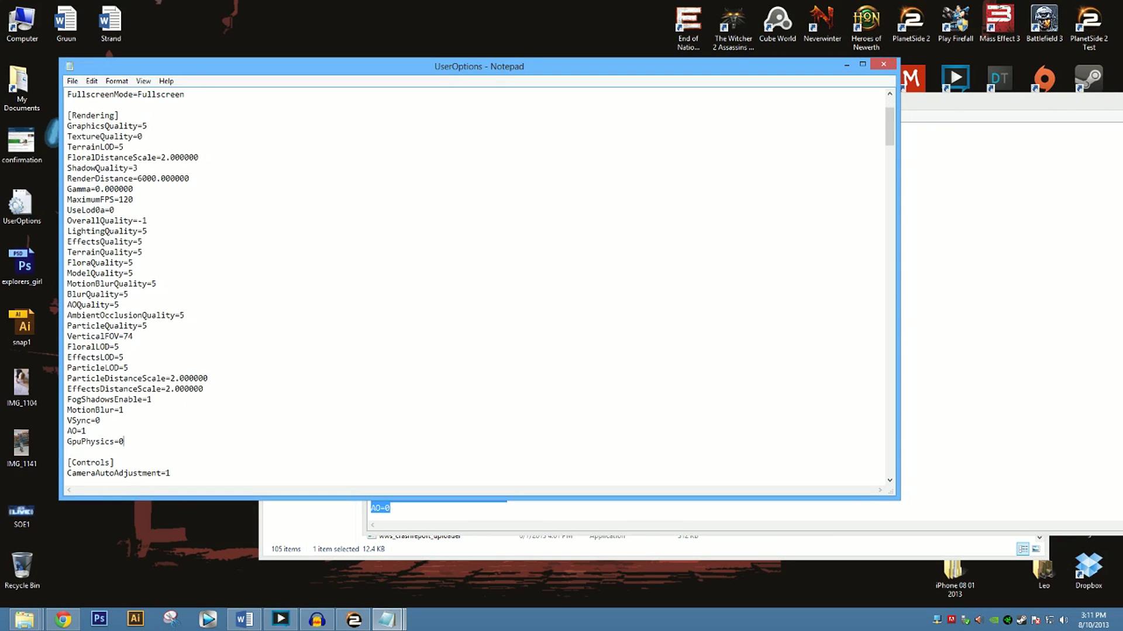
key(shift+Up)
key(shift+Up)
key(shift+Up)
key(shift+Up)
key(shift+Up)
key(shift+Up)
key(shift+Up)
key(shift+Up)
key(shift+Up)
key(shift+Up)
key(shift+Up)
key(shift+Up)
key(shift+Up)
key(shift+Up)
key(shift+Up)
key(shift+Up)
key(shift+Up)
key(shift+Up)
key(shift+Up)
key(shift+Up)
key(shift+Home)
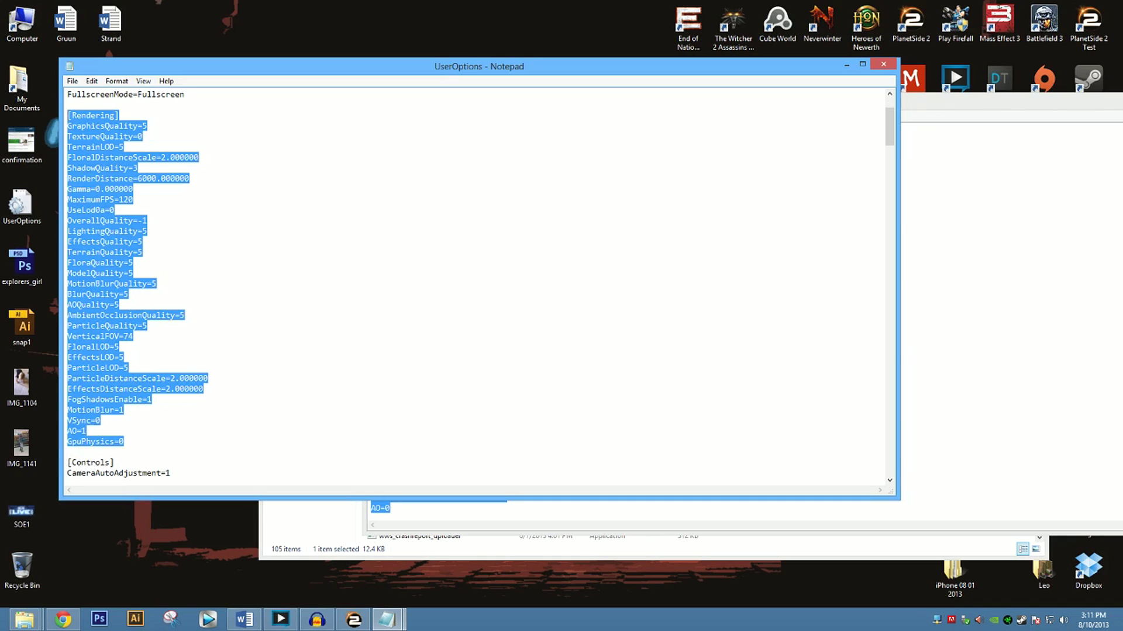
key(ctrl+v)
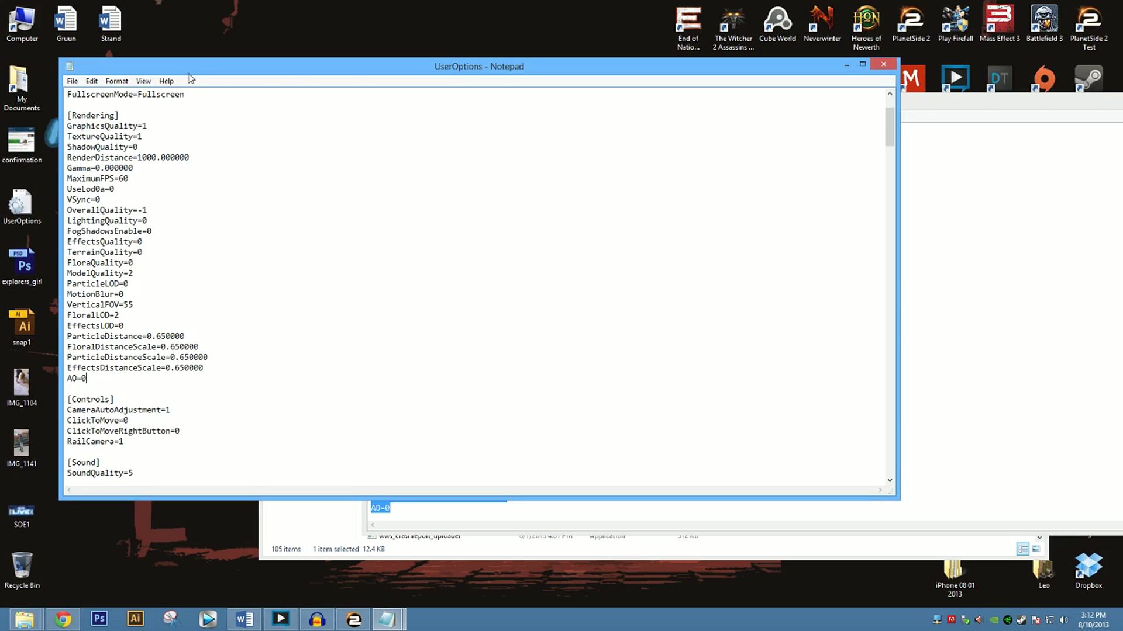
Check the merged UserOptions file at full size through to its end, and return to the [Display] and [Rendering] sections
double_click(217, 69)
key(ctrl+shift+End)
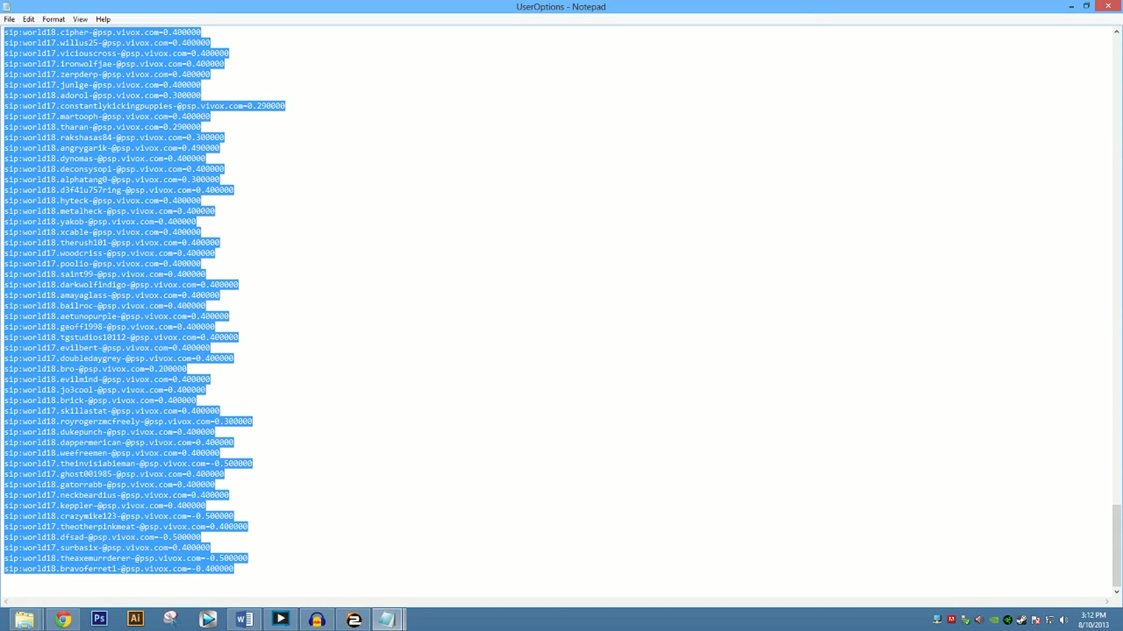
drag(1116, 529, 1073, 32)
click(141, 401)
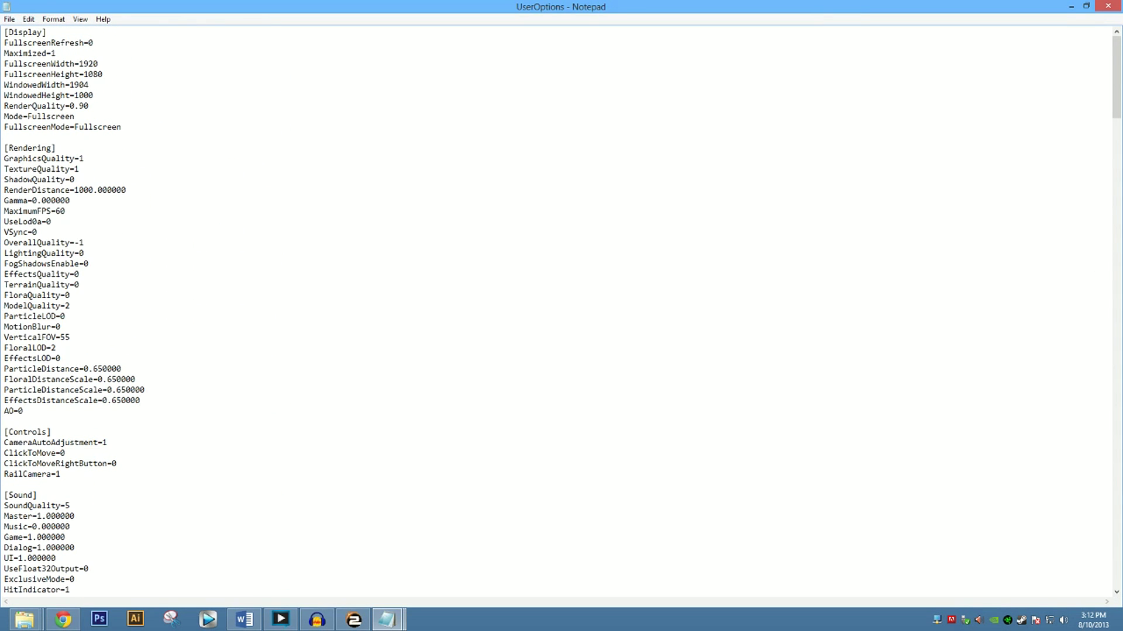
Close the merged game settings file and the edited desktop copy of UserOptions
click(1108, 6)
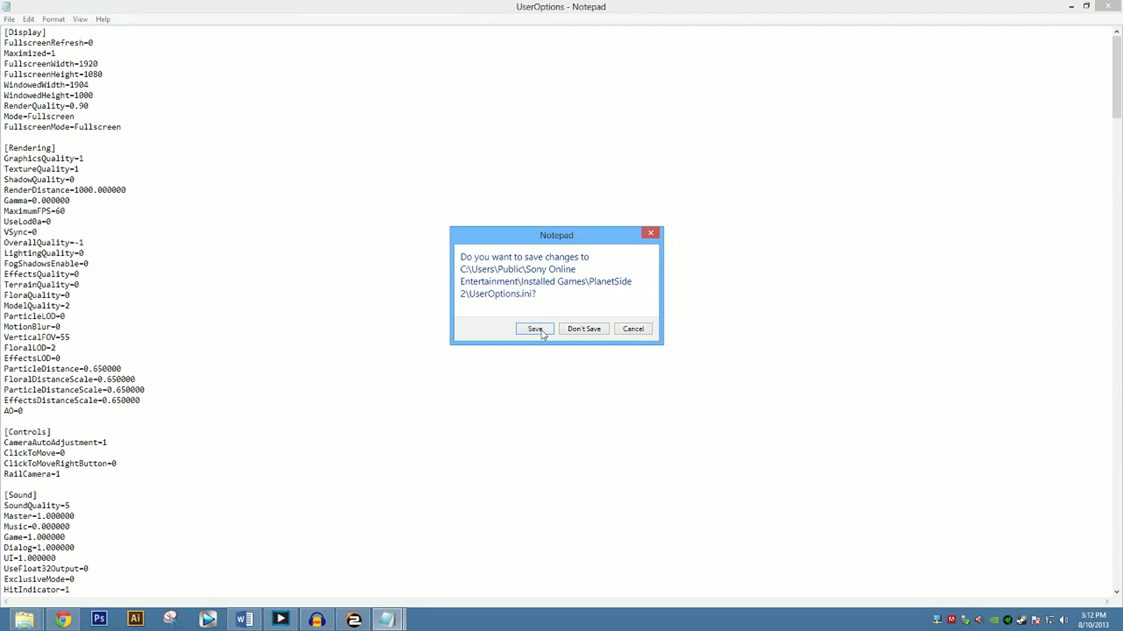
click(633, 329)
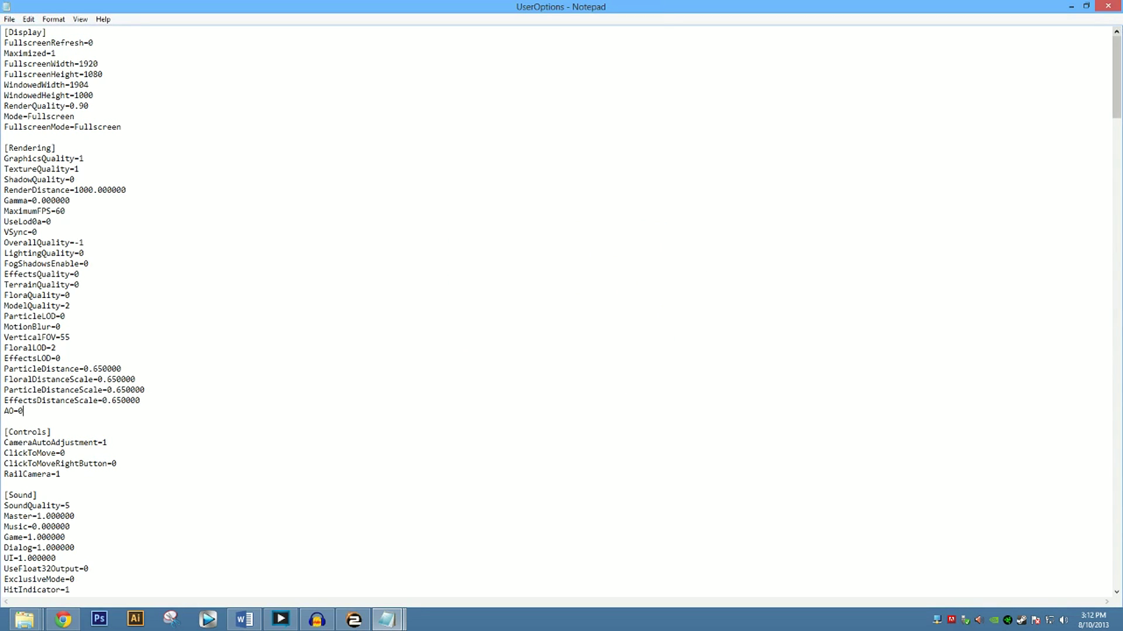
click(1108, 6)
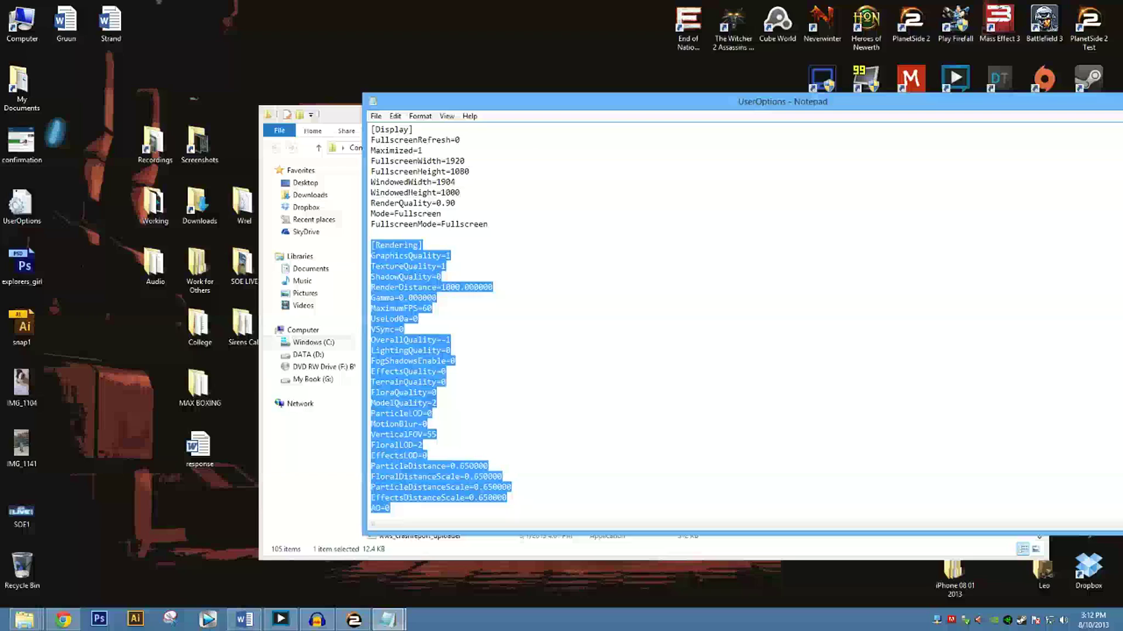
click(455, 360)
drag(754, 101, 456, 70)
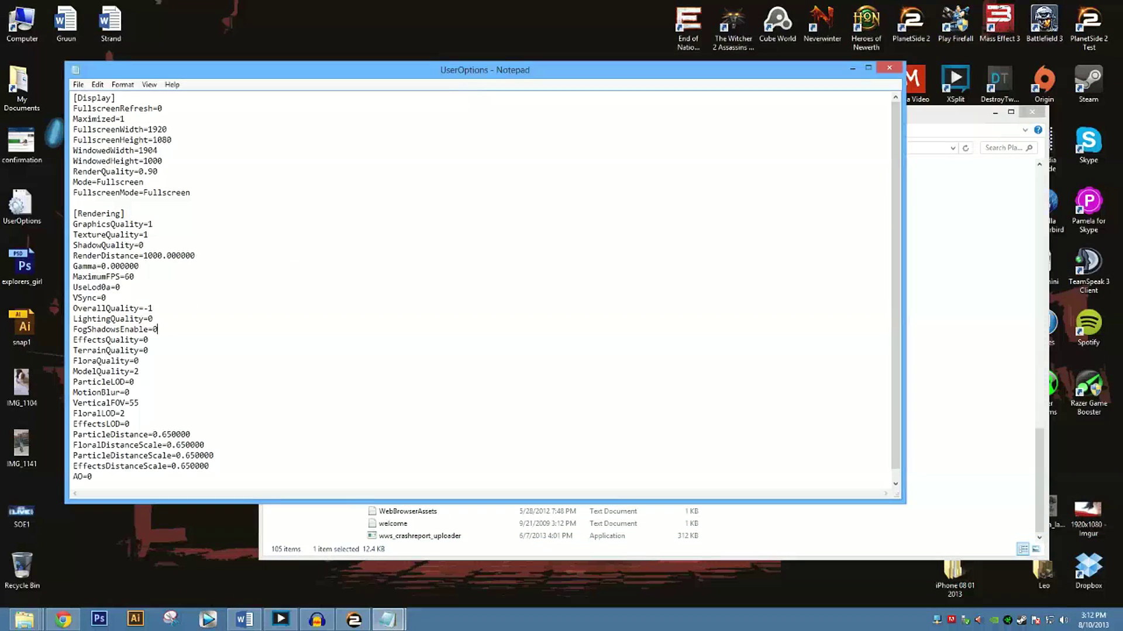
click(889, 68)
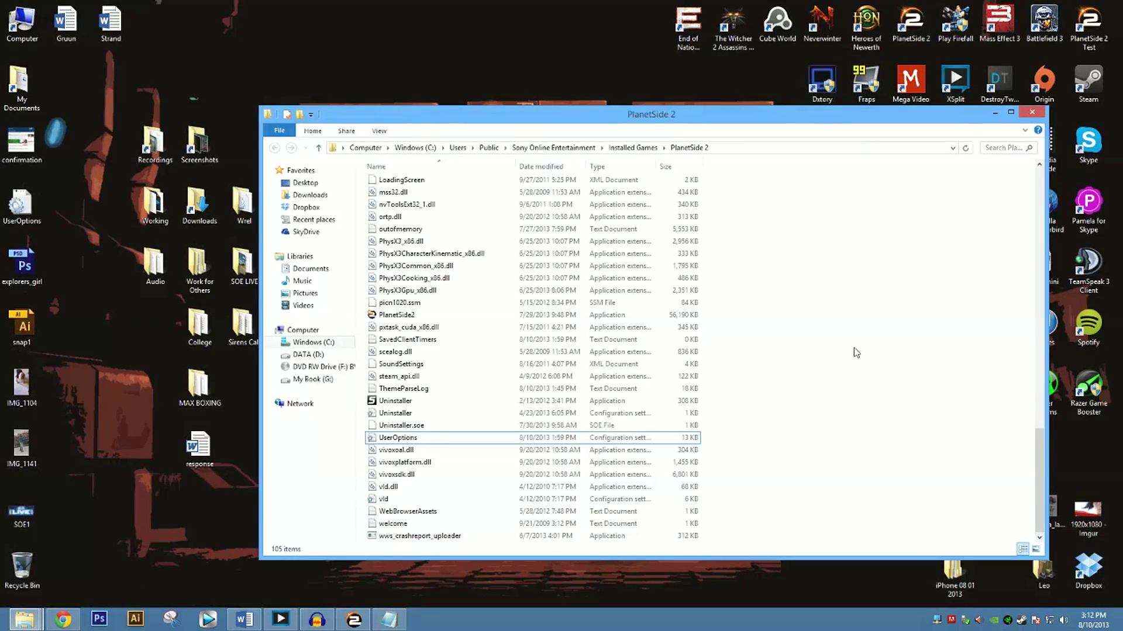
Look through the PlanetSide 2 folder and select the UserOptions configuration file
scroll(782, 464, up, 20)
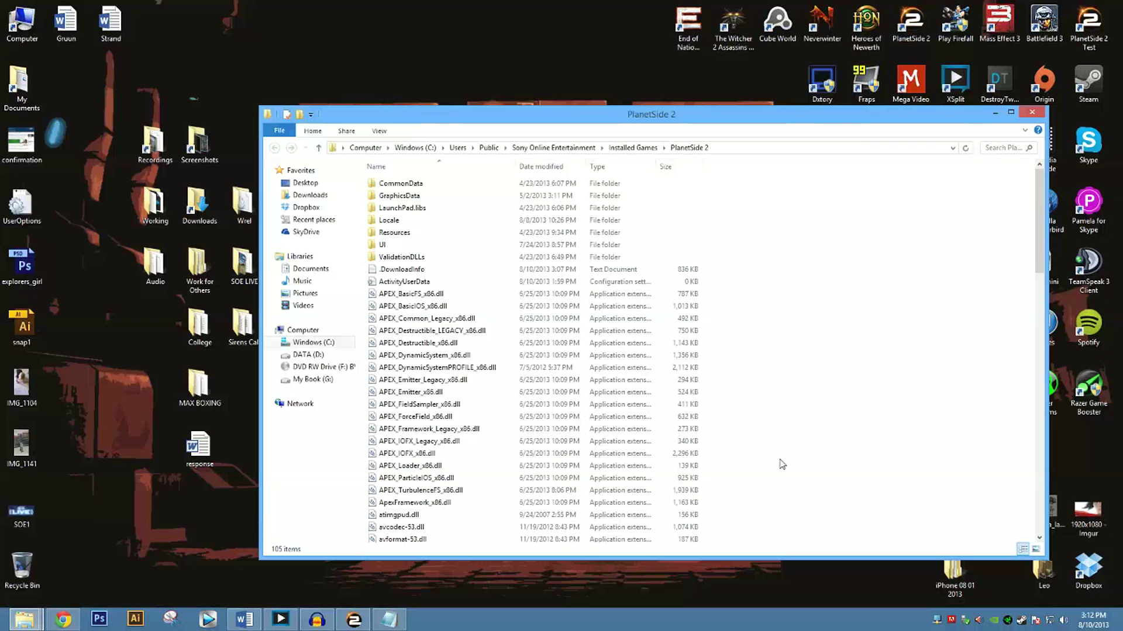
scroll(556, 351, down, 20)
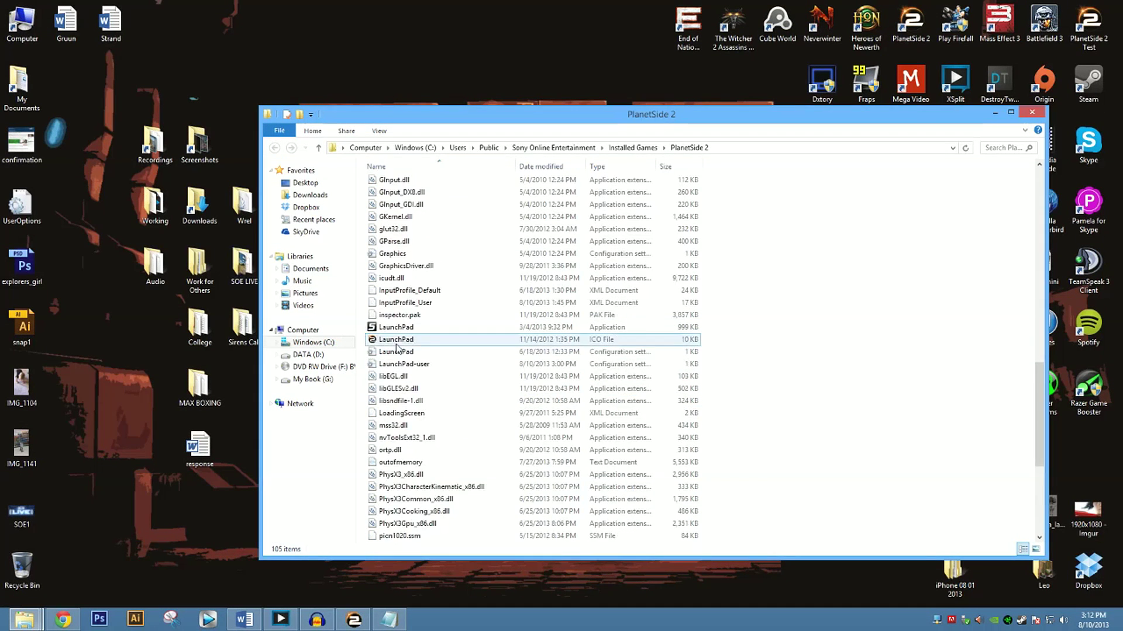
click(465, 439)
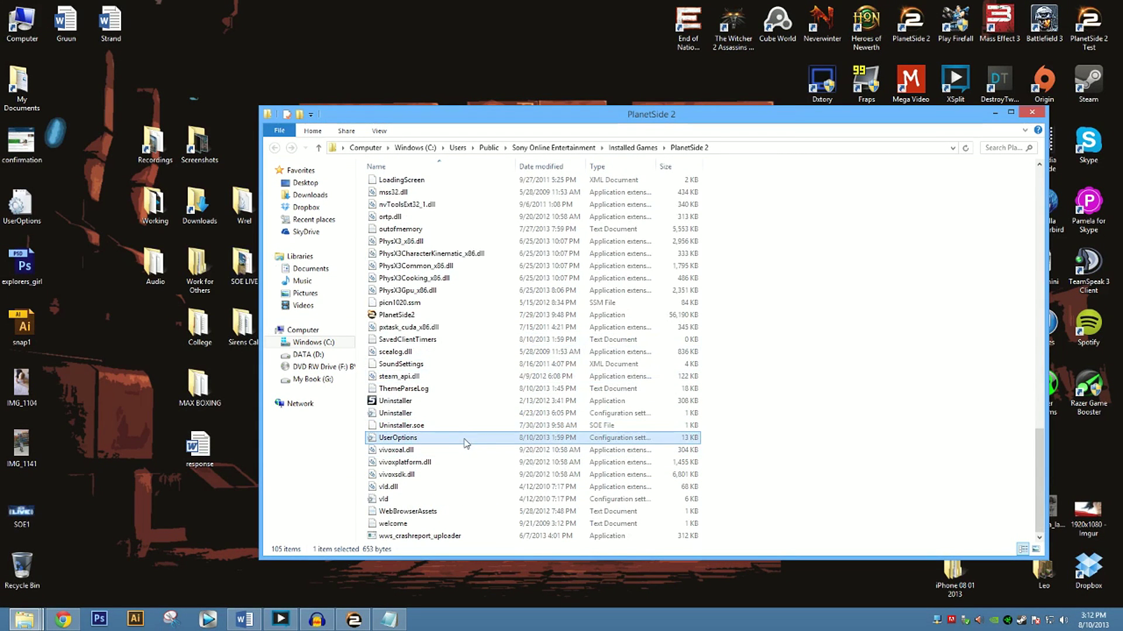
Close the PlanetSide 2 folder and restart the game's launcher from the desktop
click(1032, 113)
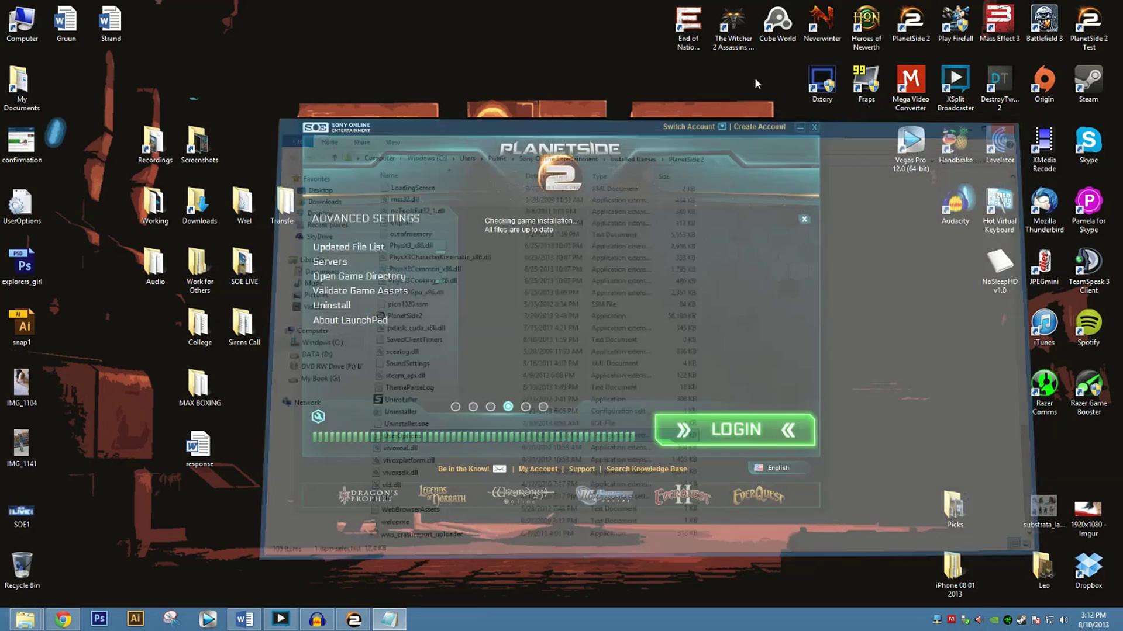
click(814, 127)
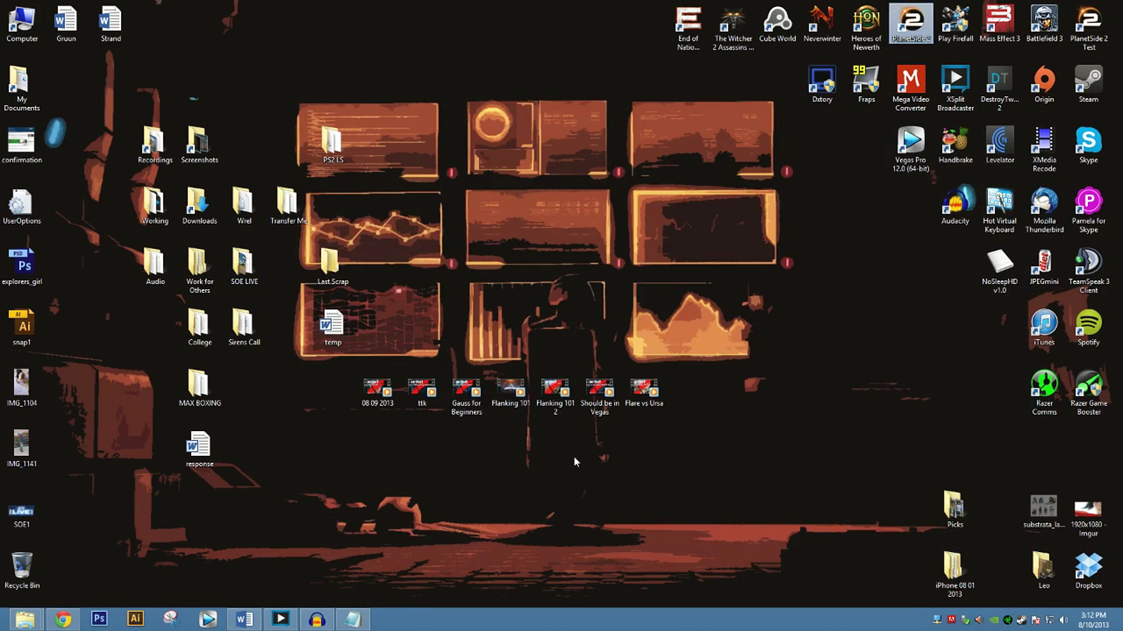
key(Return)
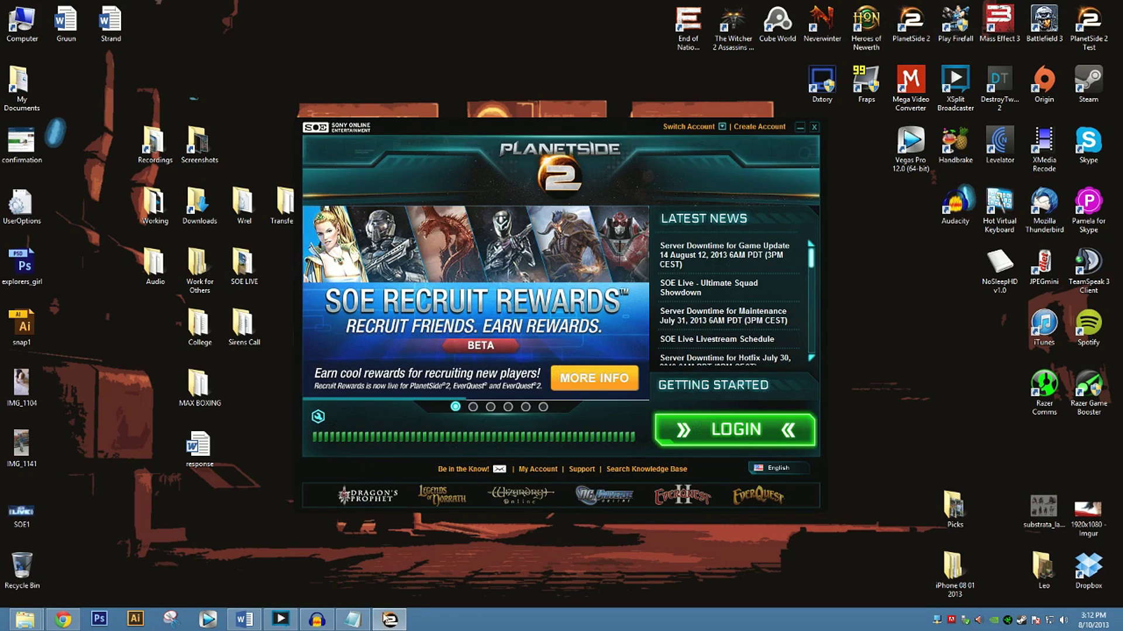
Switch to the open UserOptions file in Notepad, try 0.5 for RenderQuality in the [Display] section, and set it to 1.00
click(355, 620)
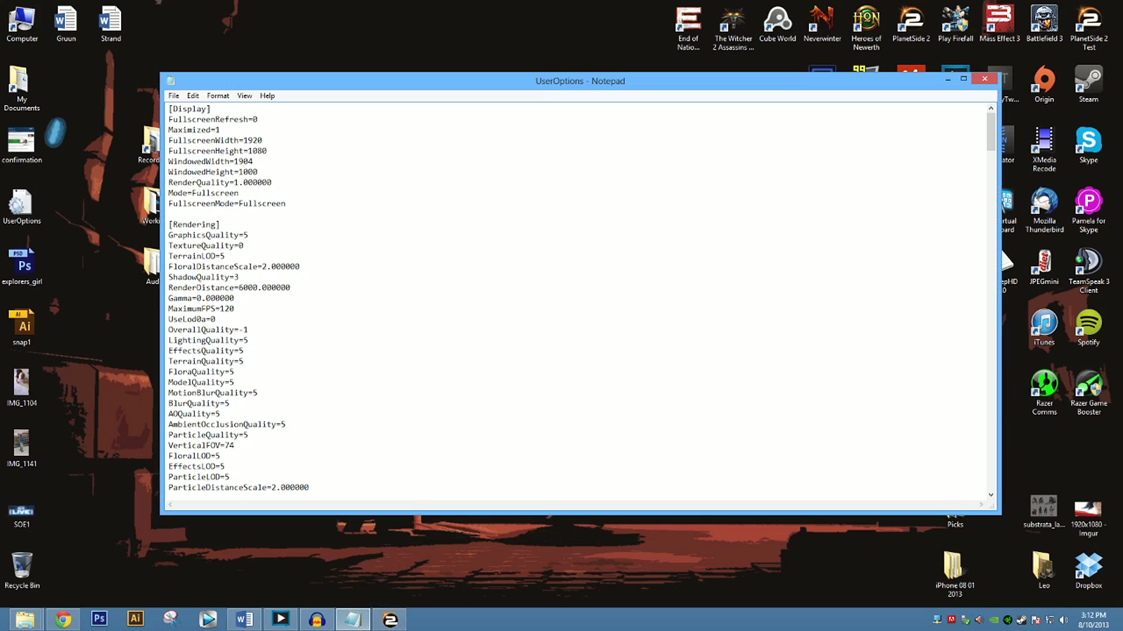
drag(234, 183, 272, 183)
text(0)
text(.)
key(BackSpace)
key(BackSpace)
text(1.)
key(BackSpace)
key(BackSpace)
text(0.5)
key(BackSpace)
key(BackSpace)
key(BackSpace)
text(1.00)
Review the UserOptions file's [Rendering] settings from GraphicsQuality and TextureQuality down through GpuPhysics, and close the file
key(shift+Left)
key(Home)
key(shift+Down)
key(shift+End)
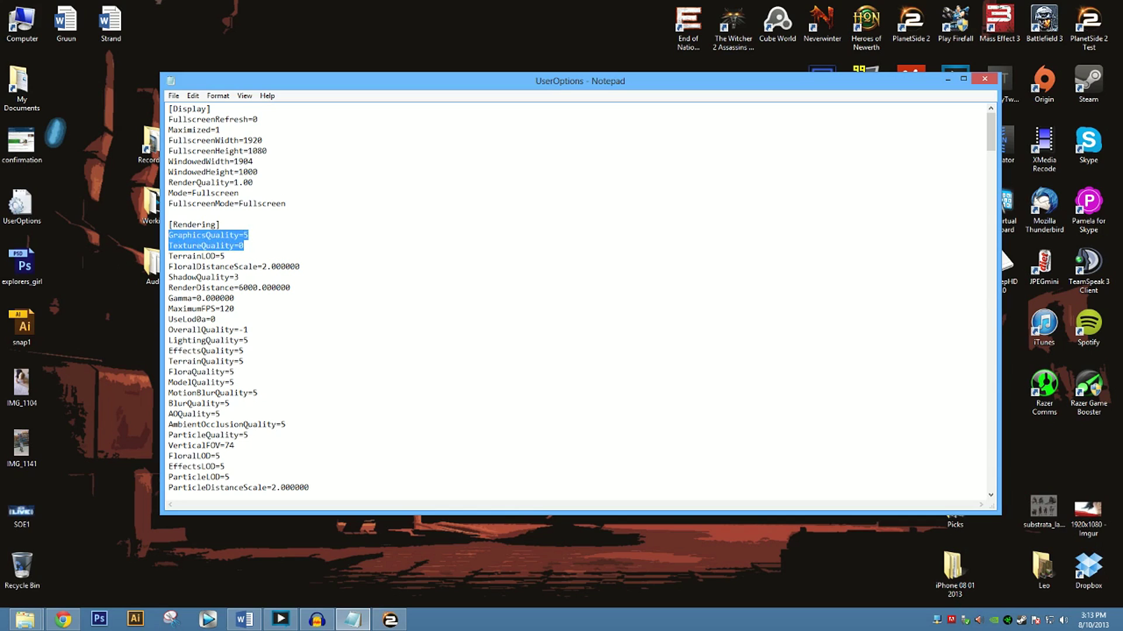
scroll(579, 298, down, 9)
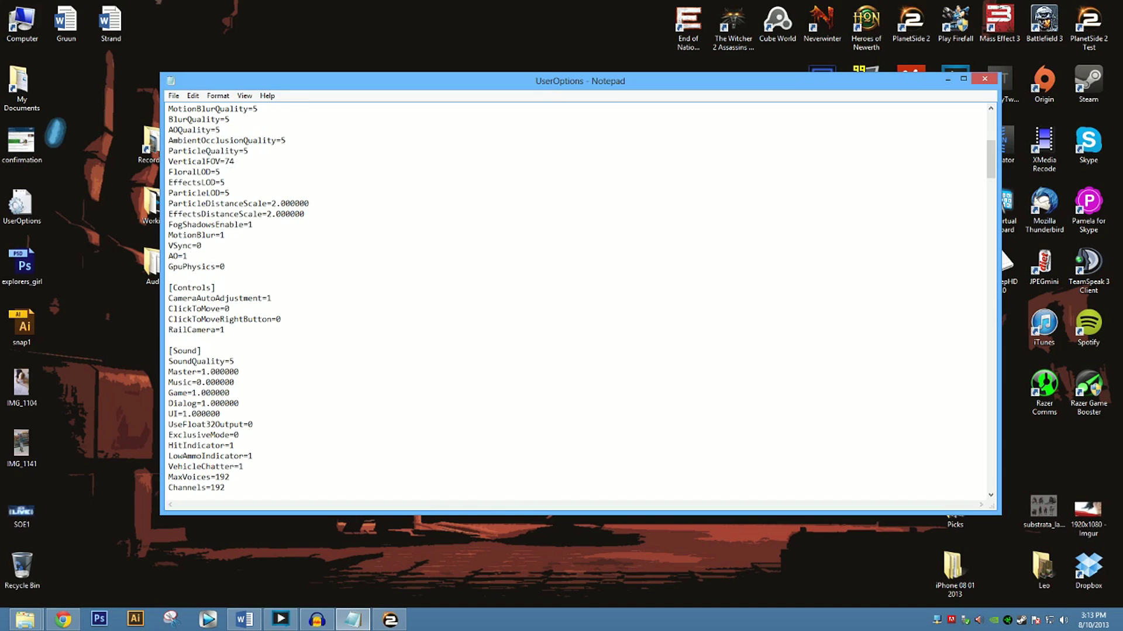
scroll(579, 298, up, 9)
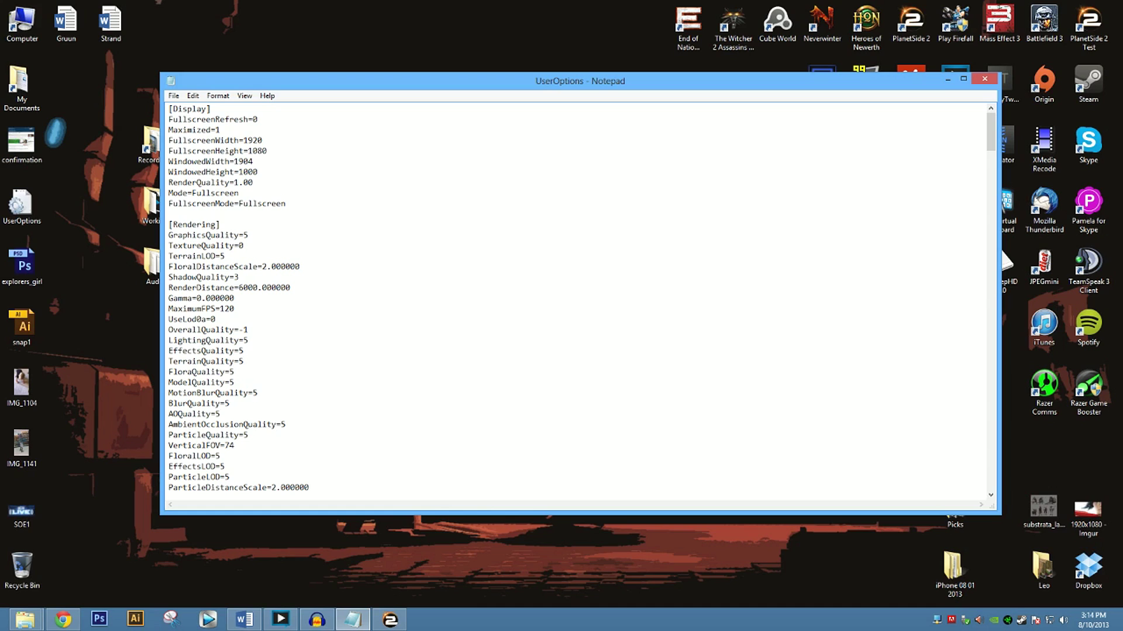
scroll(579, 302, down, 4)
scroll(578, 301, up, 1)
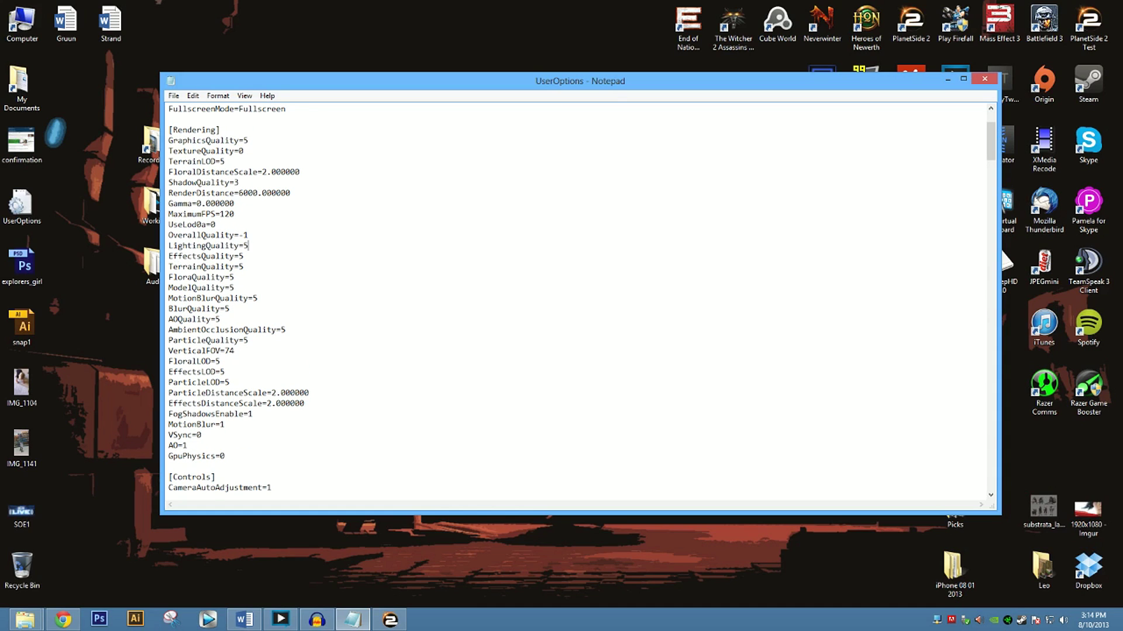
scroll(248, 340, up, 3)
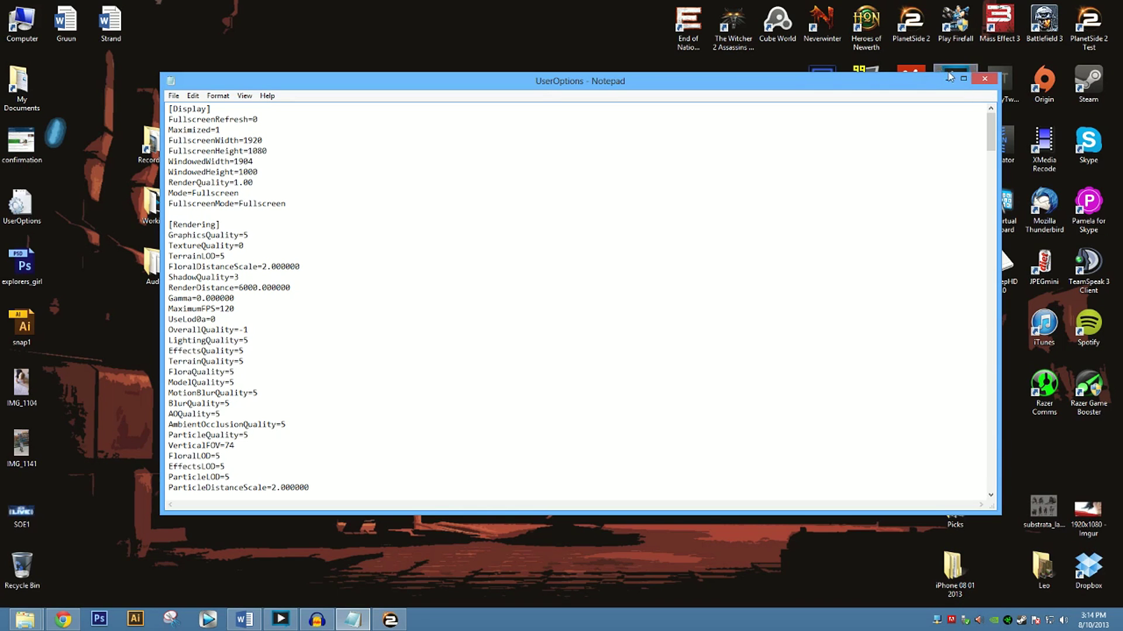
click(984, 81)
click(584, 328)
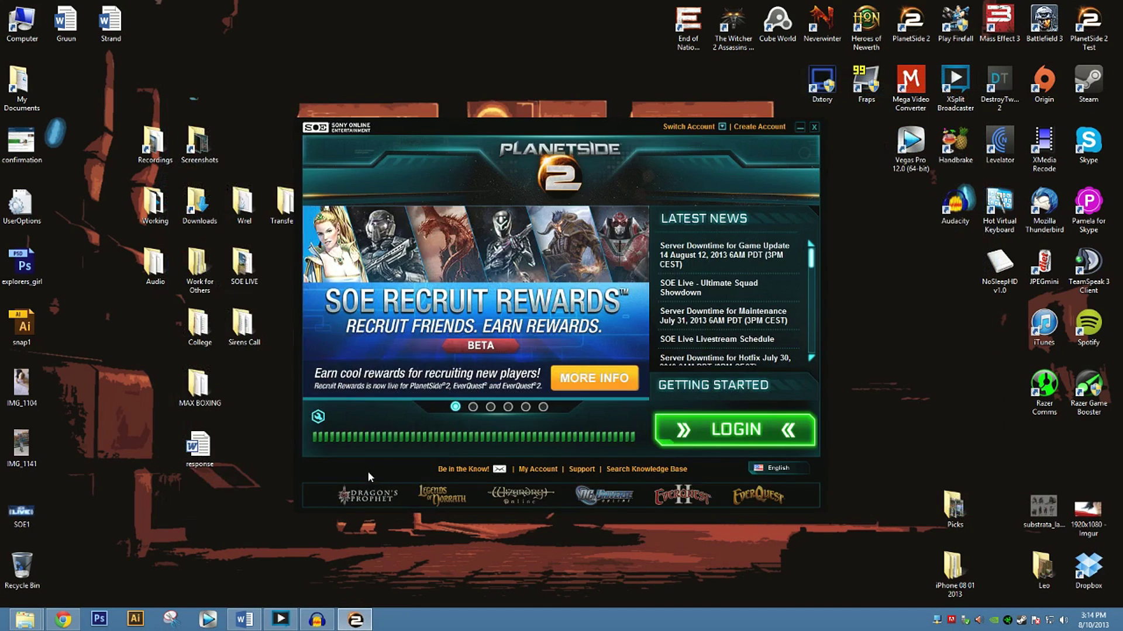